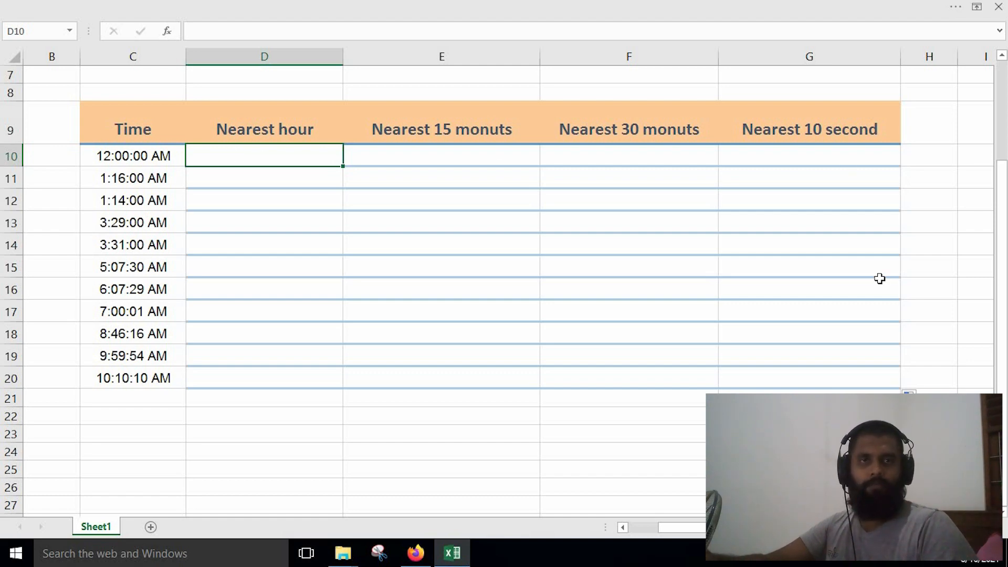
Enter the formula =MROUND(C10,"1:00") in cell D10 to round the first time to the nearest hour.
double_click(233, 156)
type("=")
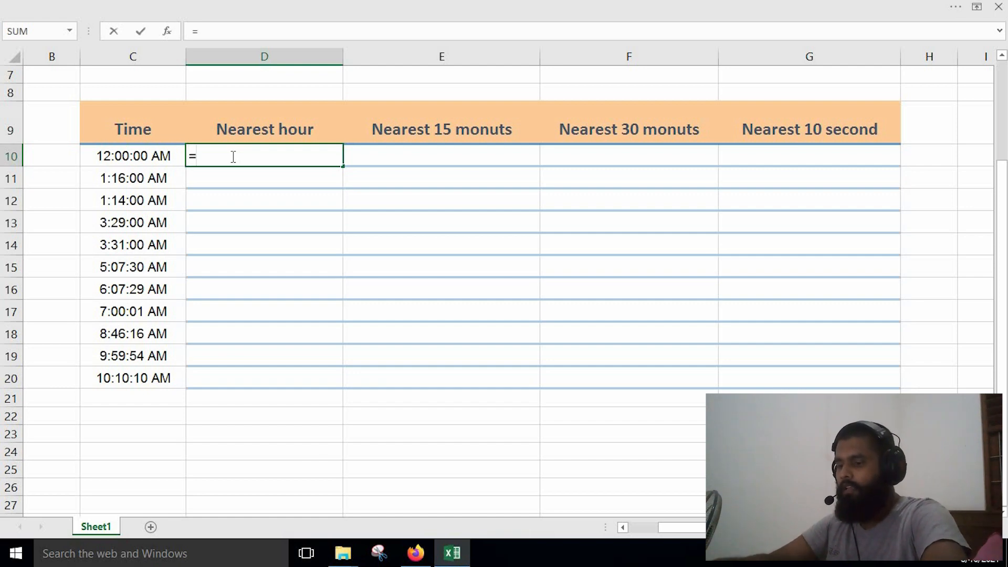
type("mrou")
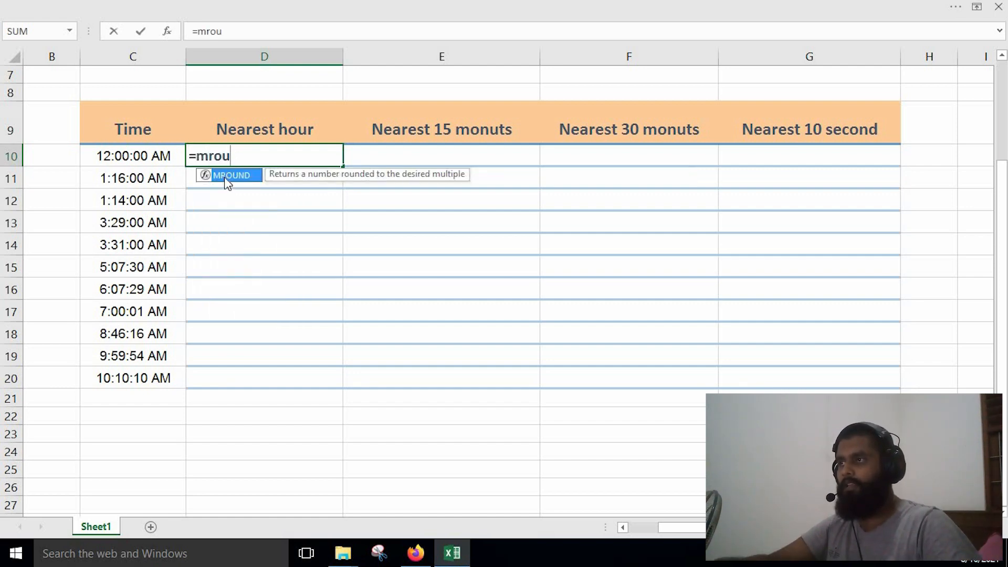
double_click(227, 177)
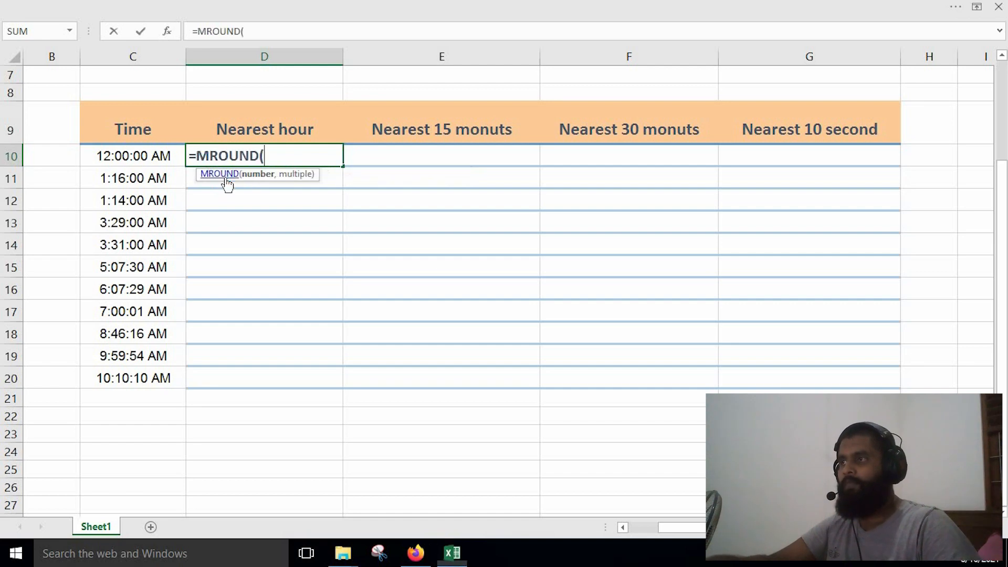
left_click(133, 156)
type(",")
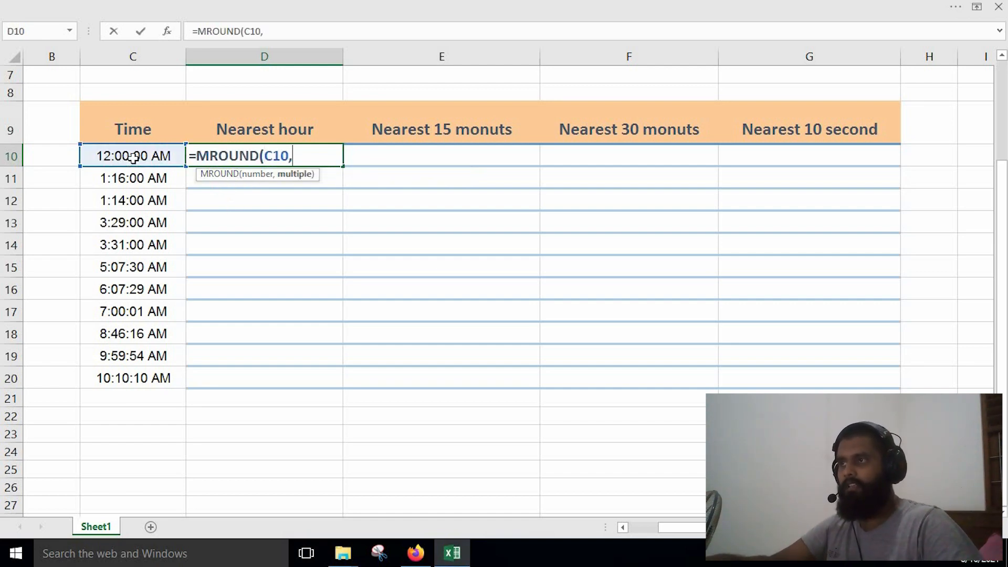
type("\"\"")
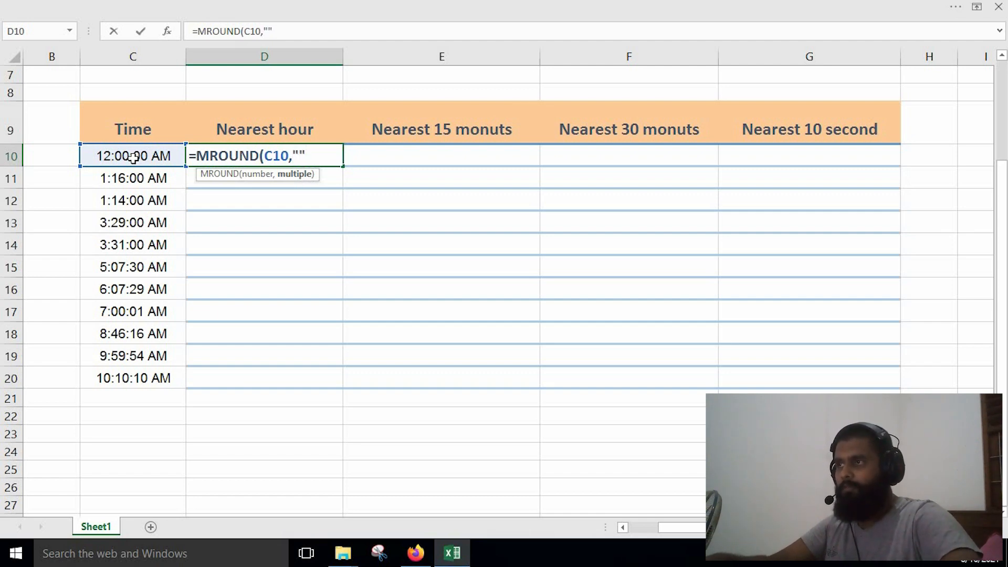
left_click(133, 158)
double_click(281, 156)
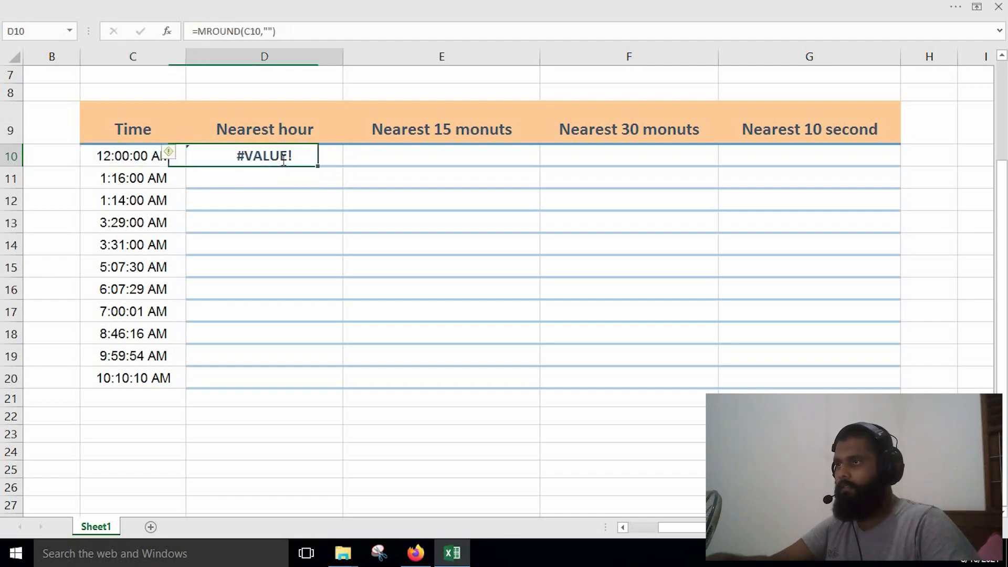
left_click(299, 153)
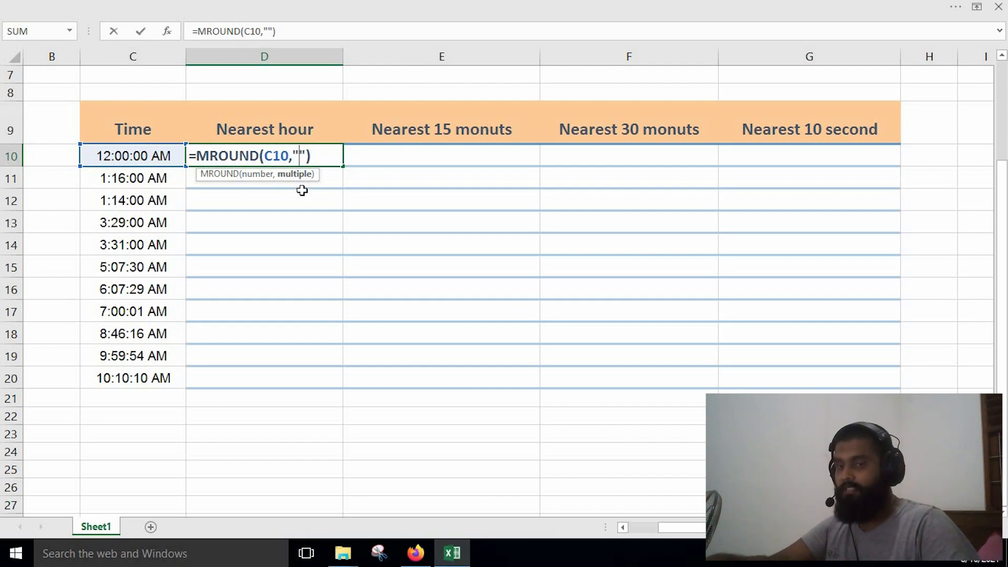
type("1")
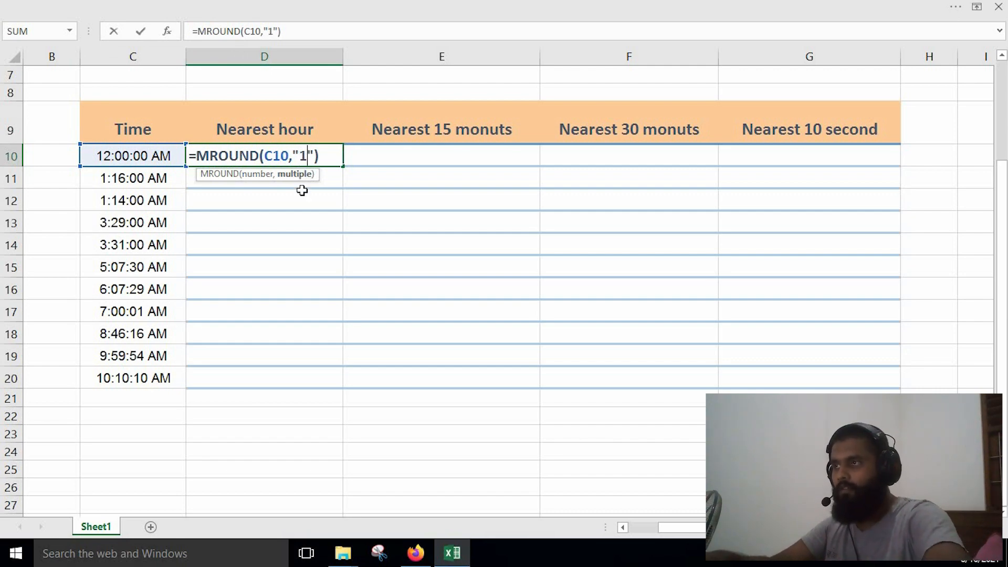
type(":00")
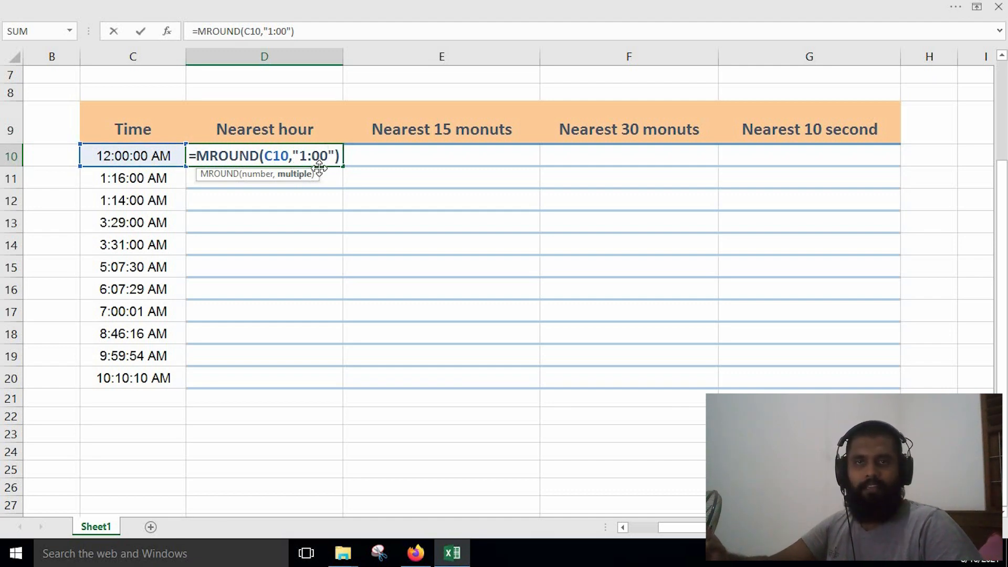
key("Return")
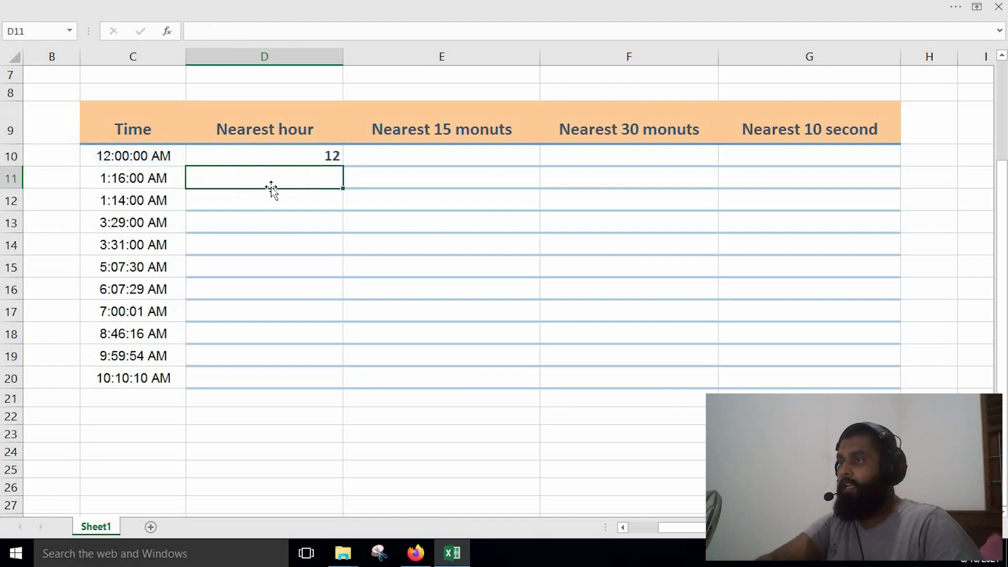
Show the ribbon tabs and commands, and apply the Time number format to D10.
left_click(299, 160)
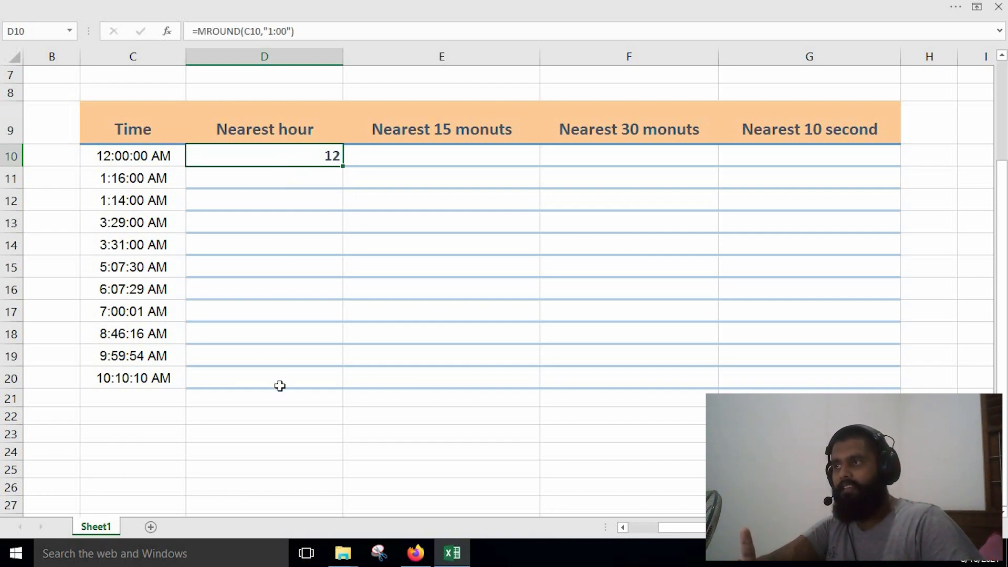
left_click(976, 7)
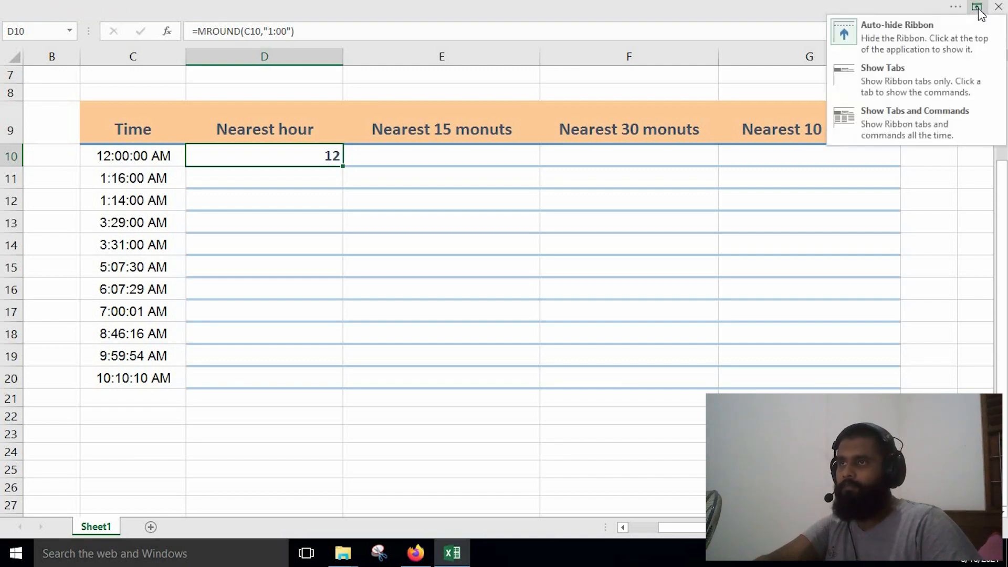
left_click(921, 114)
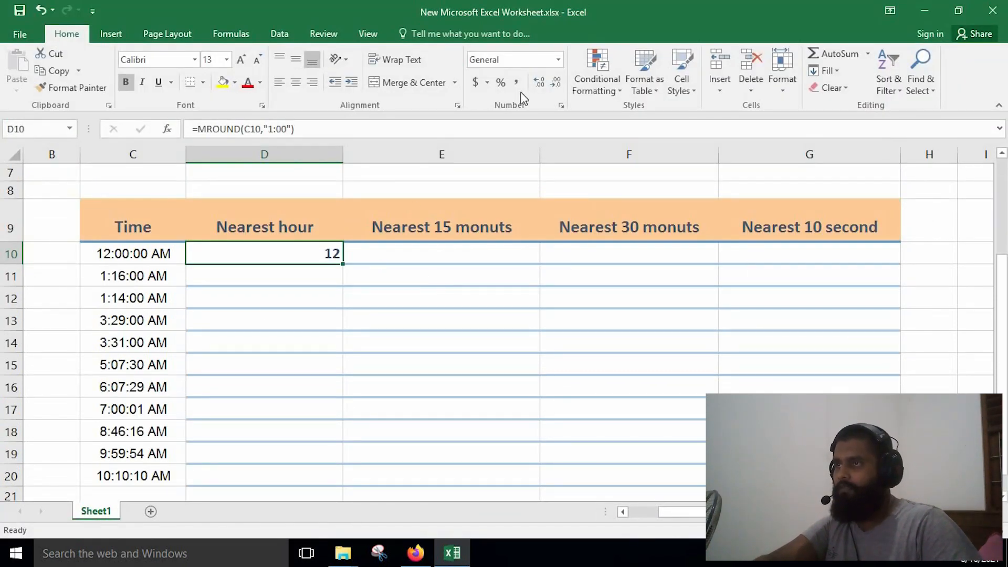
left_click(558, 59)
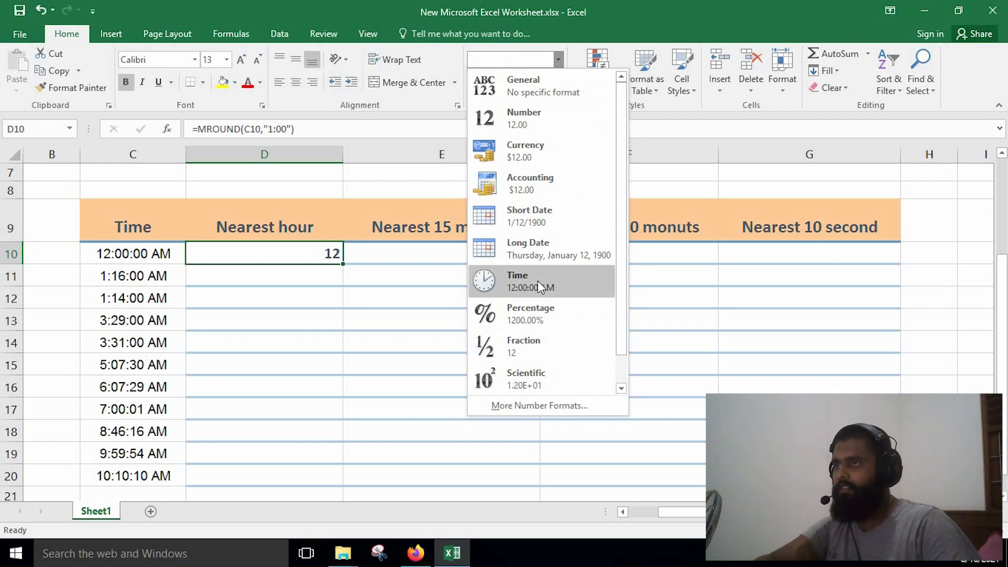
left_click(537, 281)
Fill the nearest-hour formula from D10 down to D20, and set the ribbon back to auto-hide.
left_click_drag(349, 346, 342, 484)
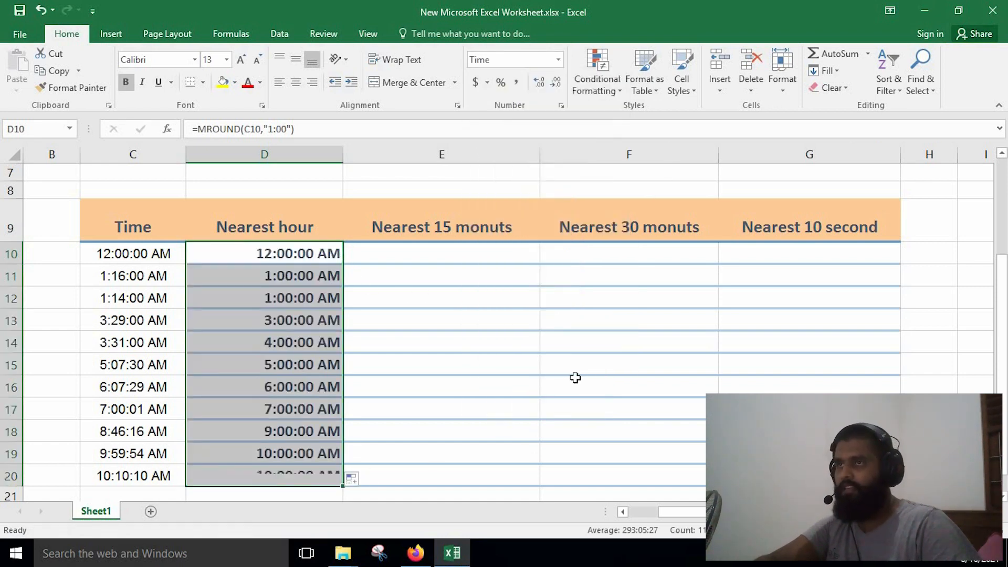
left_click(890, 10)
left_click(890, 42)
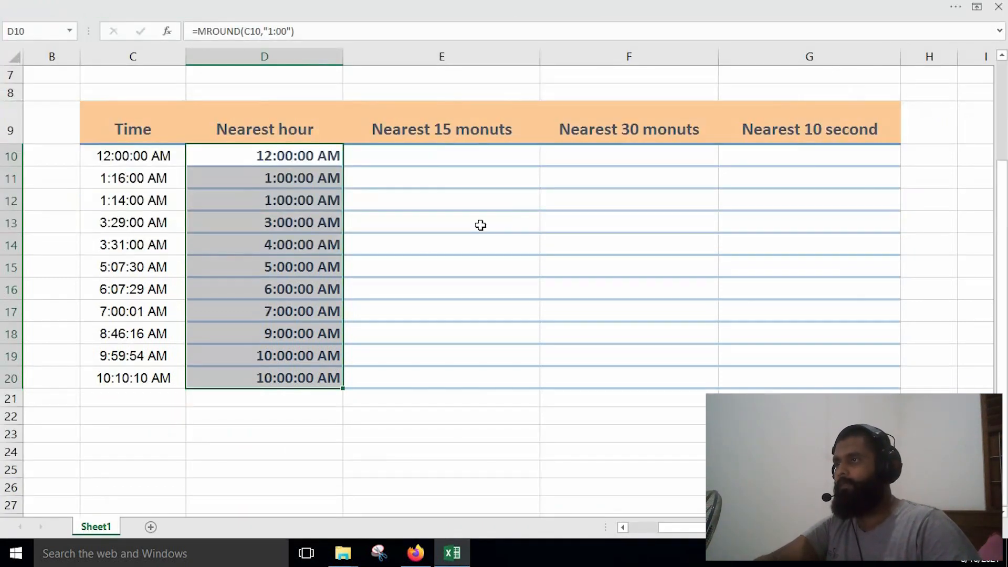
left_click(339, 481)
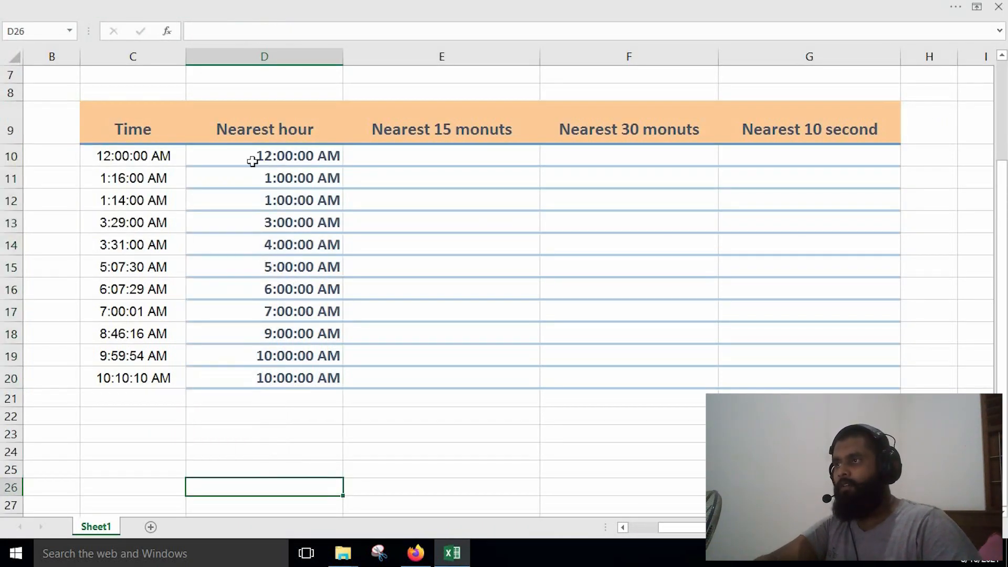
Compare the rounded hours in column D with the original times in column C, especially rows 13, 14 and 18.
left_click(288, 165)
key("ctrl+Down")
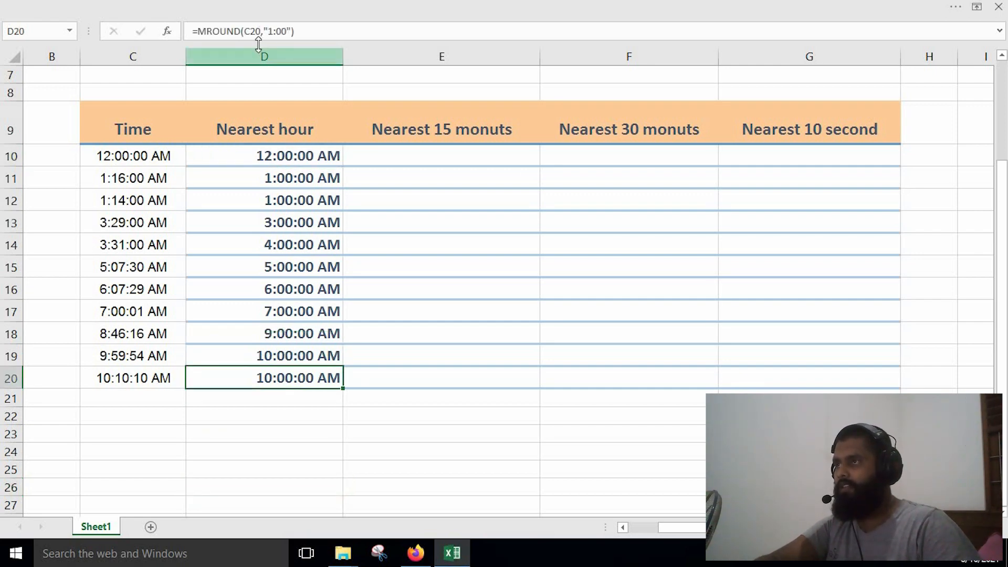
left_click(287, 435)
left_click(144, 336)
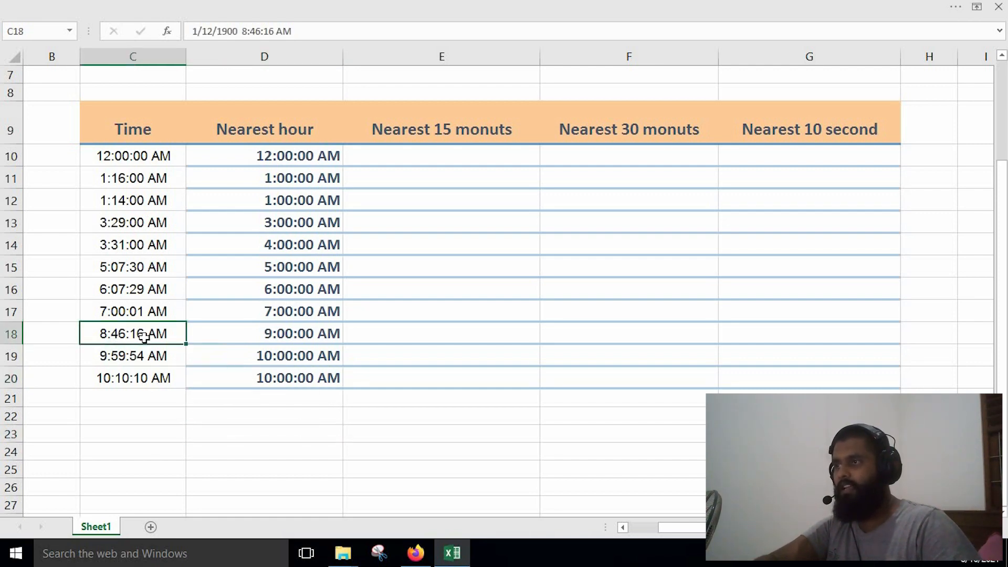
left_click(314, 341)
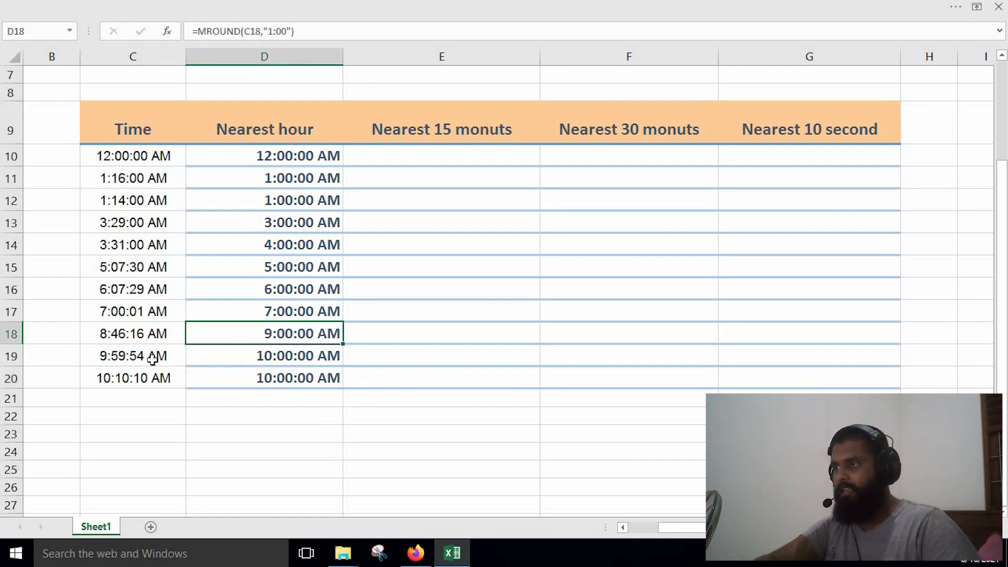
left_click(253, 362)
left_click(145, 225)
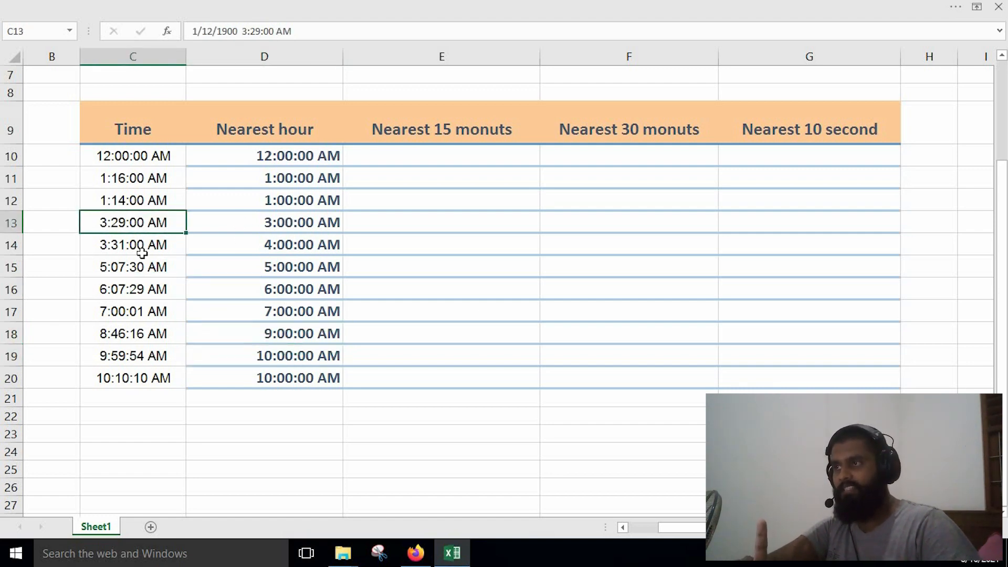
left_click(142, 251)
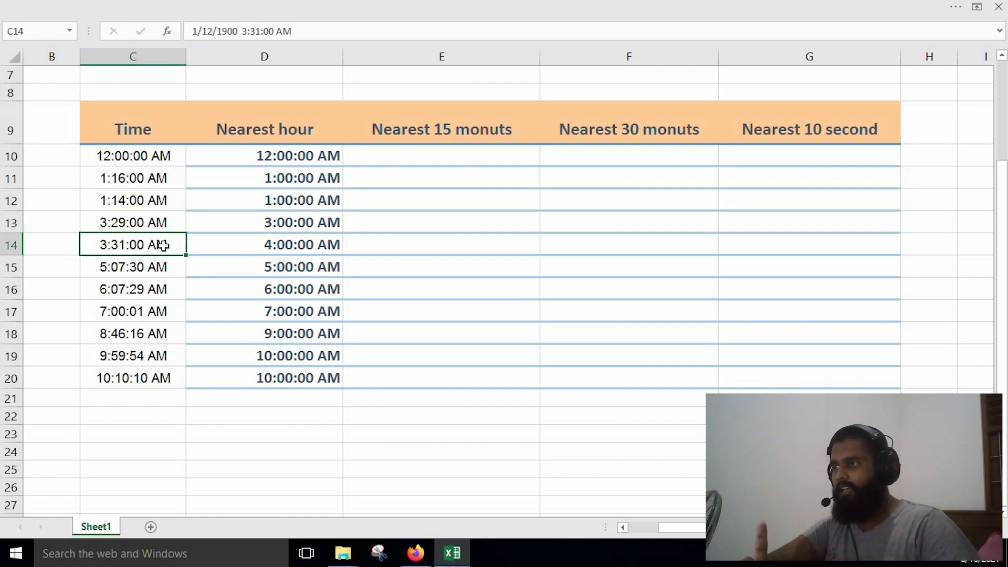
Try changing the time in C13 to 3:30:00 AM to test the hour rounding, and undo the edit.
left_click(127, 226)
double_click(127, 227)
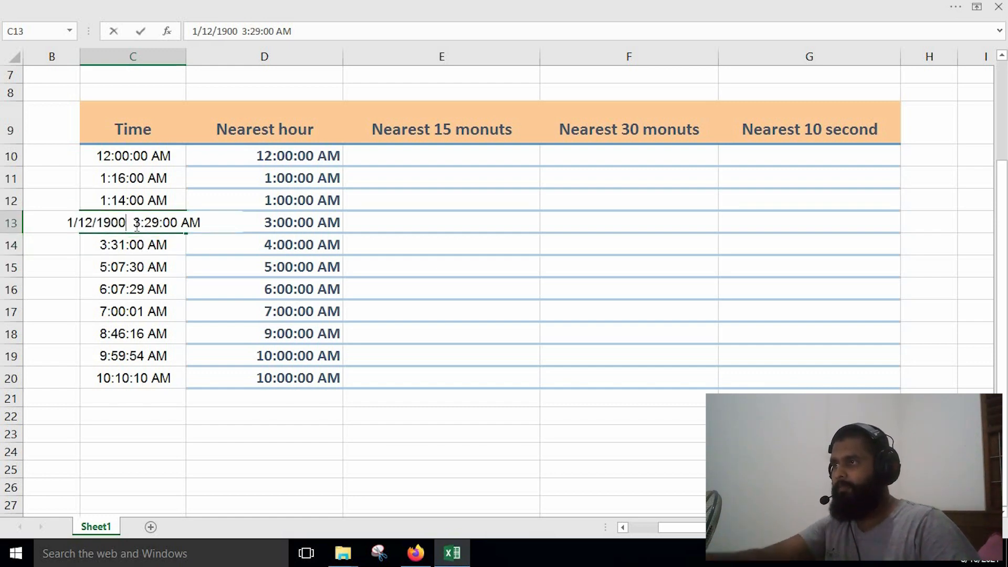
key("BackSpace")
key("BackSpace")
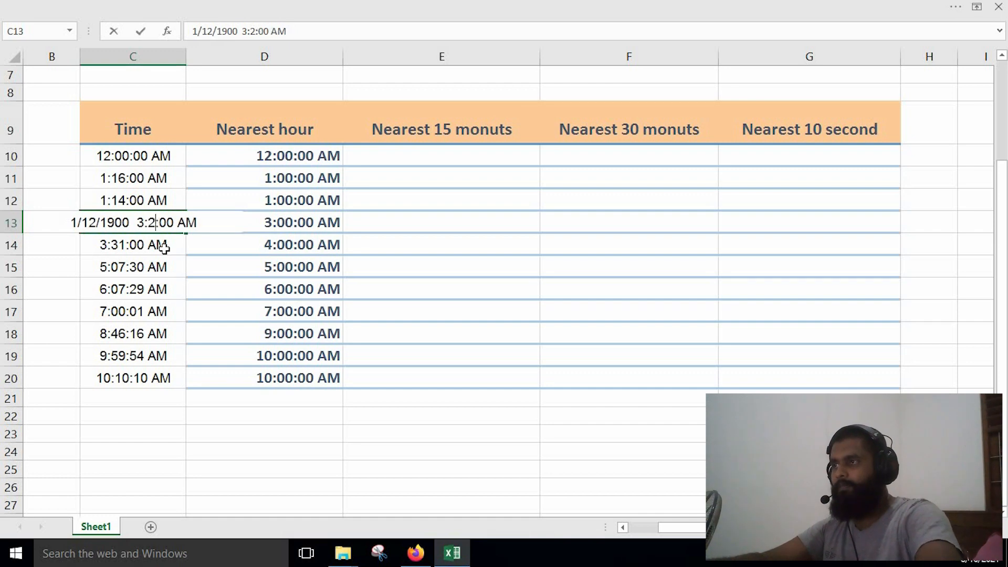
type("30")
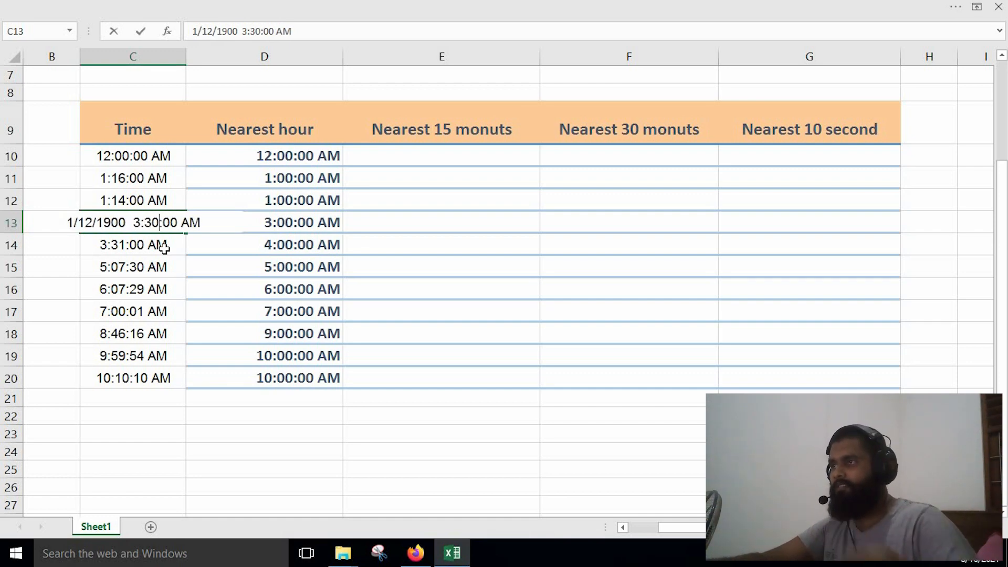
key("Return")
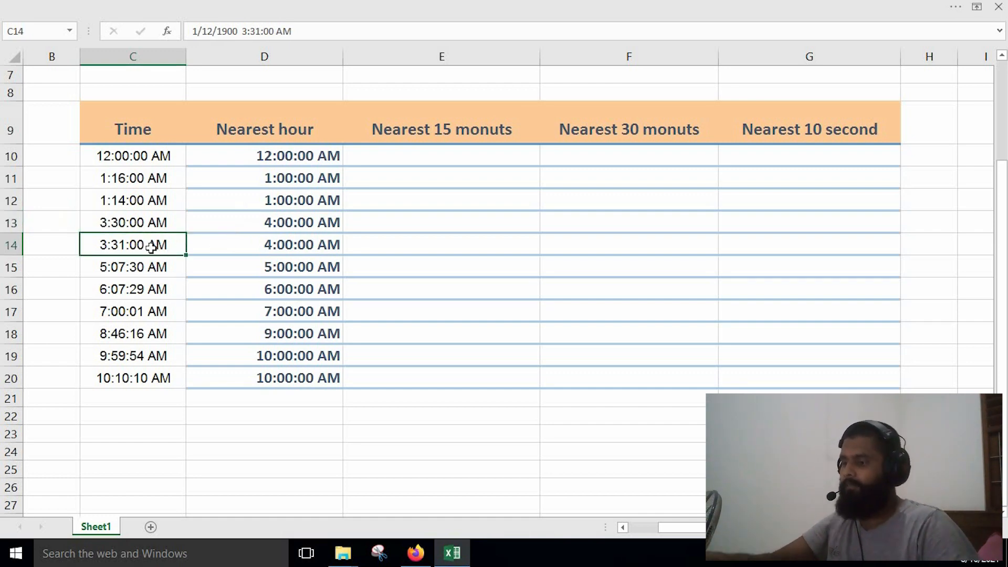
key("ctrl+z")
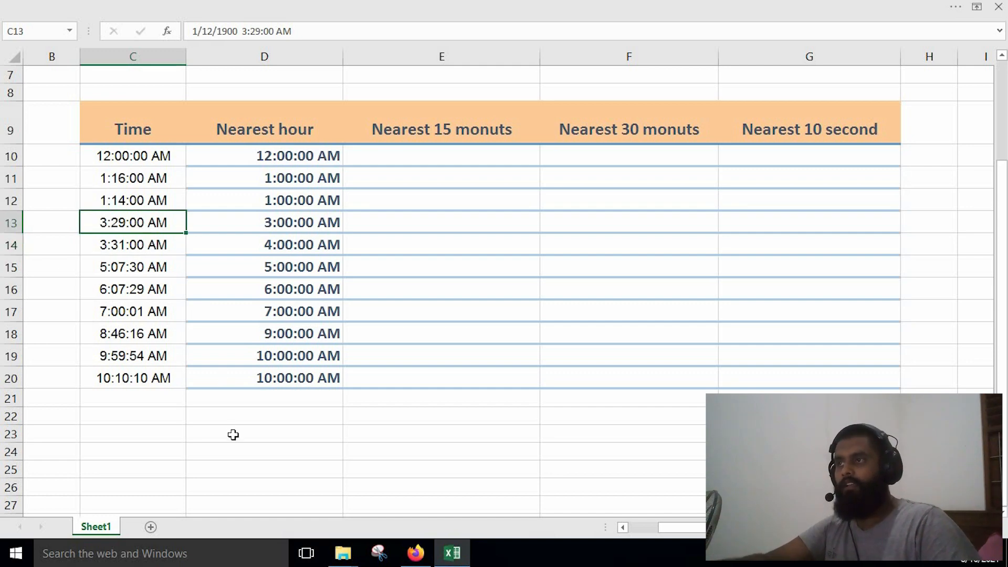
Enter =MROUND(C10,15/60/24) in E10 for the nearest 15 minutes and fill it down to E20.
double_click(431, 156)
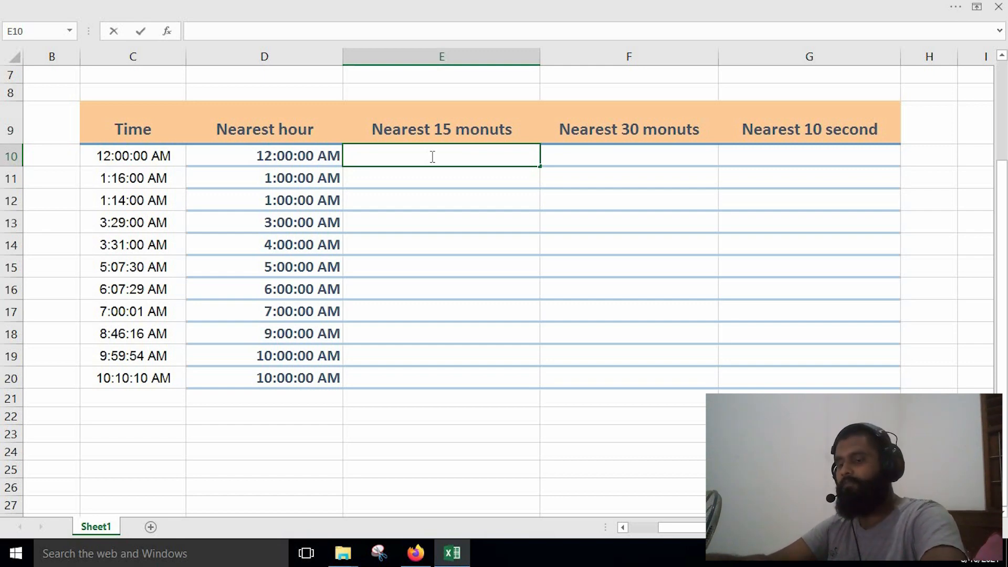
type("=m")
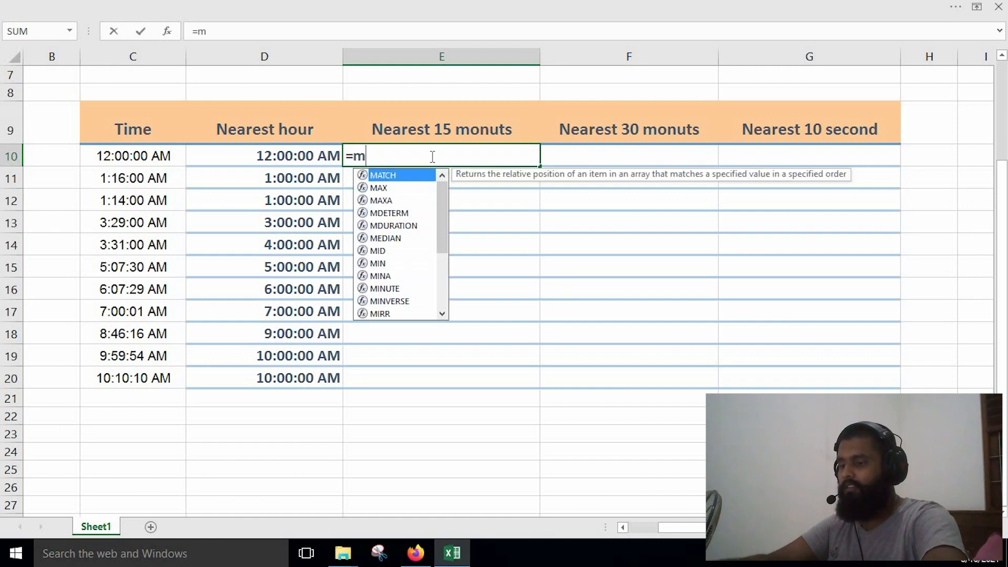
type("rou")
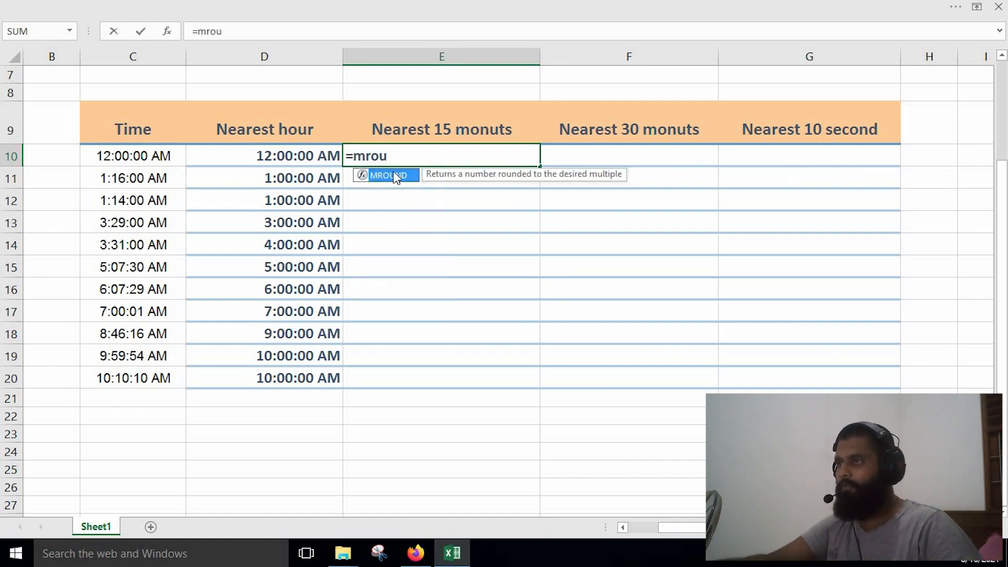
double_click(386, 175)
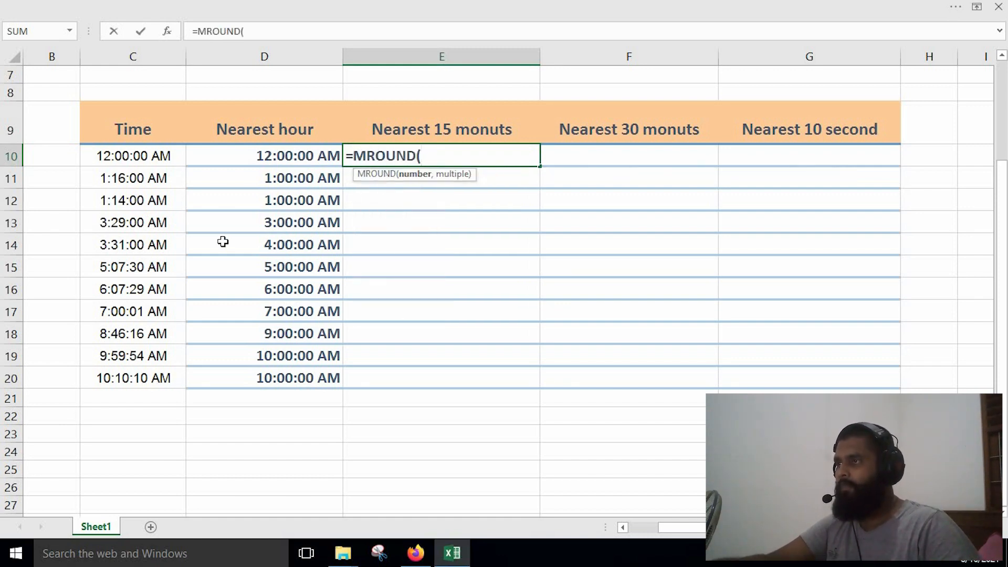
left_click(140, 156)
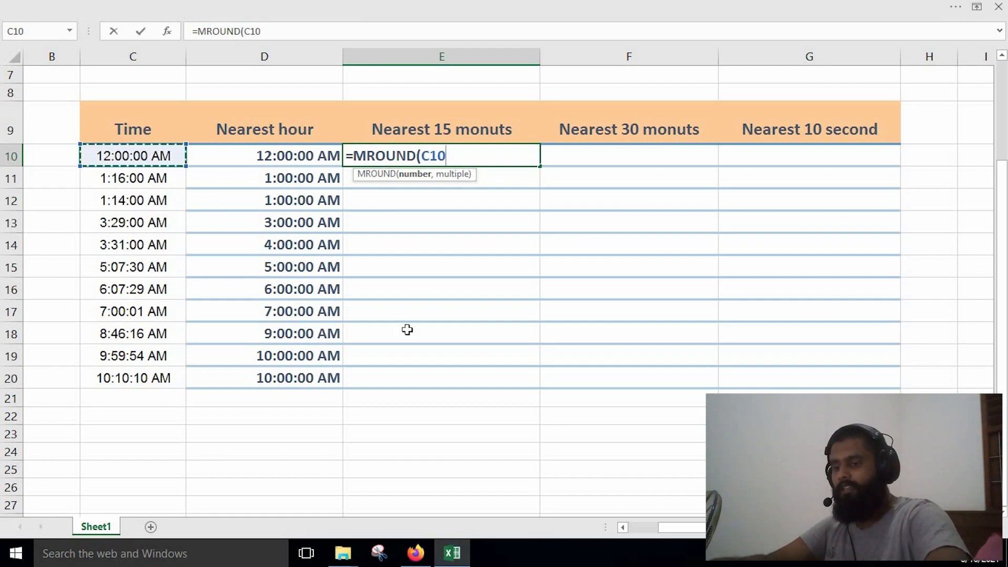
type(",")
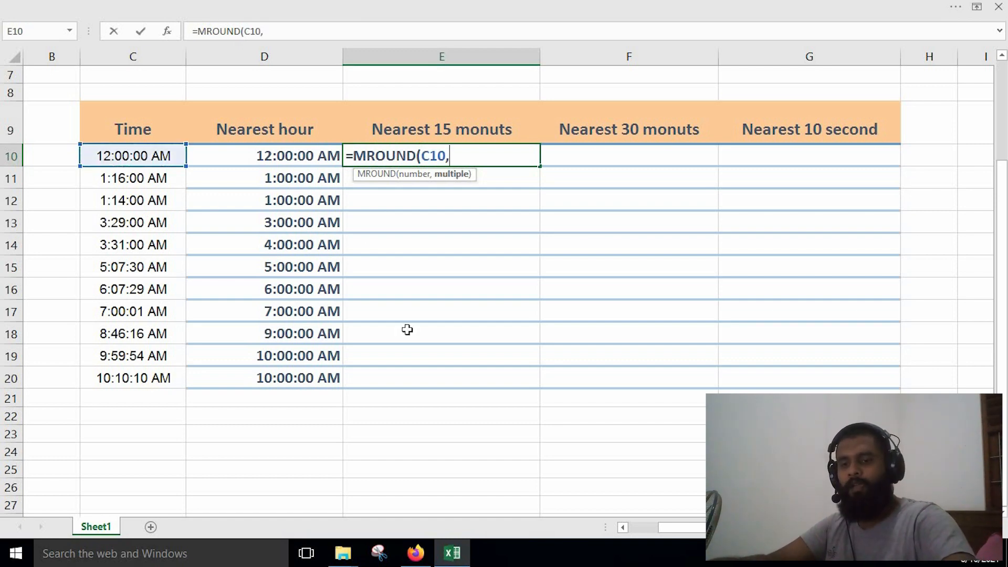
type("15/60/24")
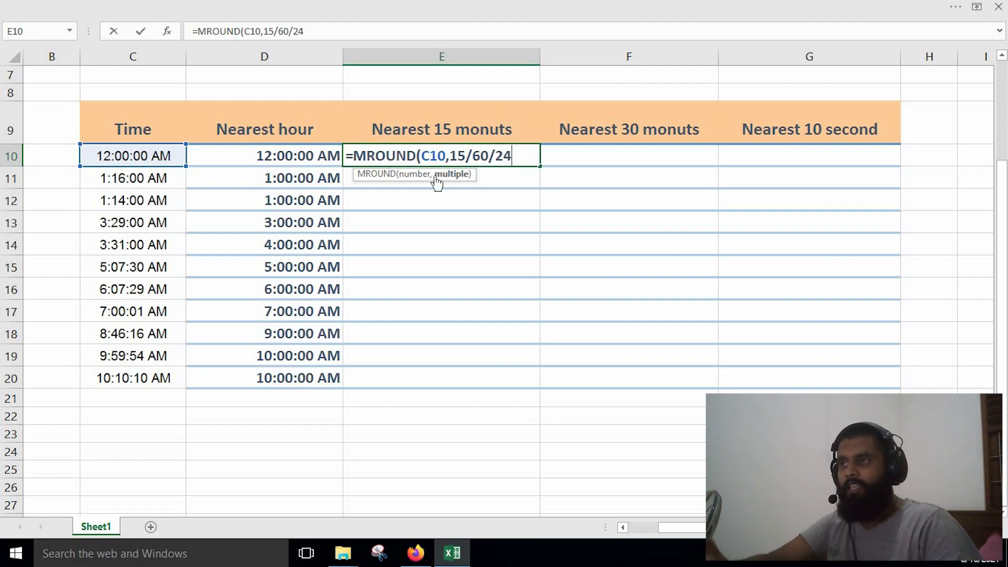
key("Return")
left_click(493, 159)
left_click_drag(539, 166, 539, 390)
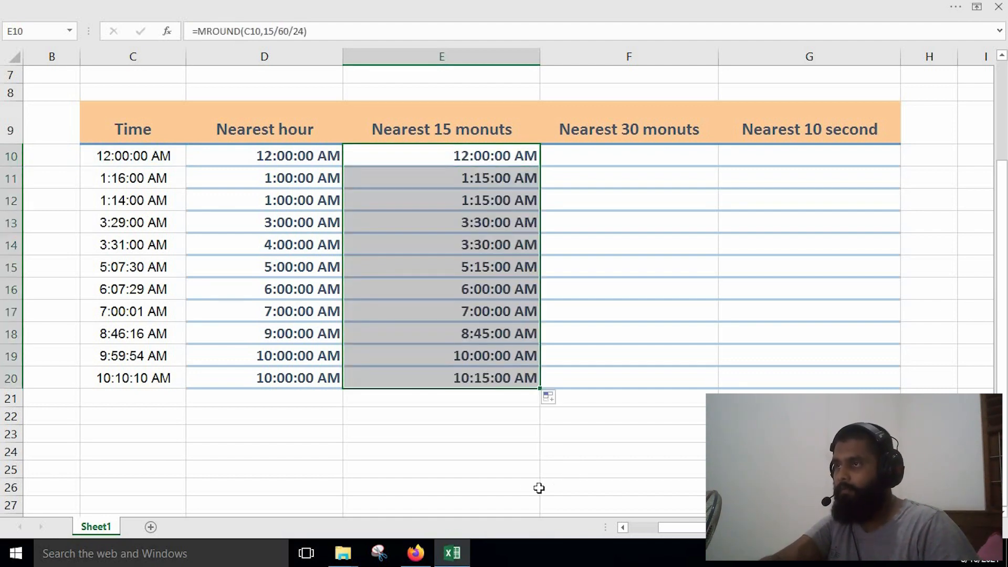
Compare the nearest-15-minute results in column E with the original times in column C, especially rows 11, 15 and 16.
left_click(467, 177)
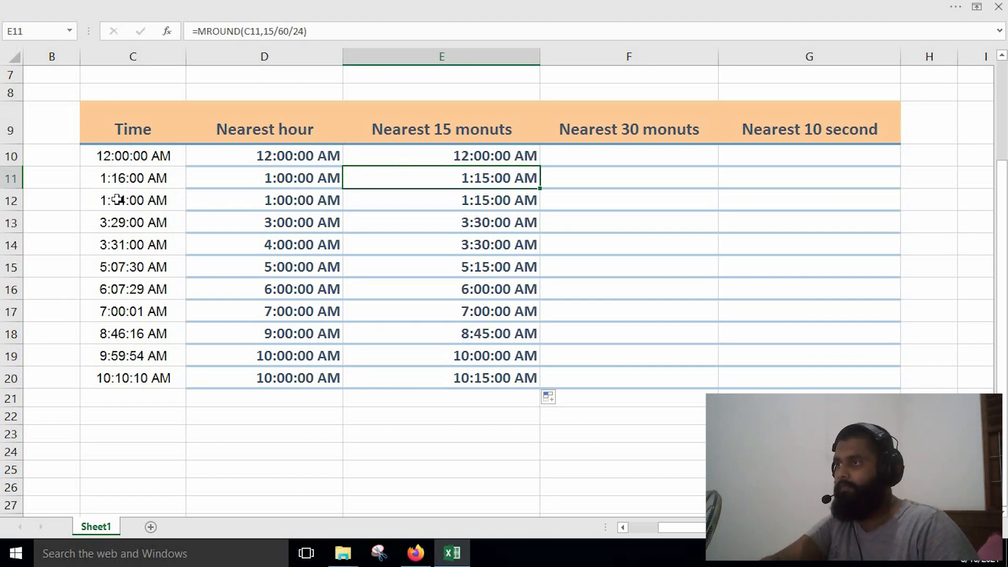
left_click(140, 179)
left_click(468, 180)
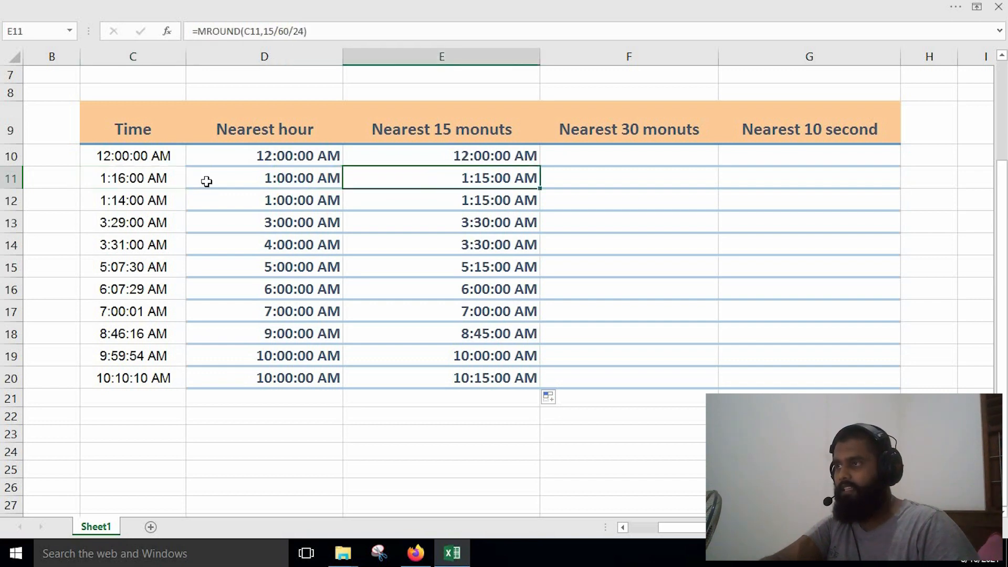
left_click(147, 177)
left_click(461, 176)
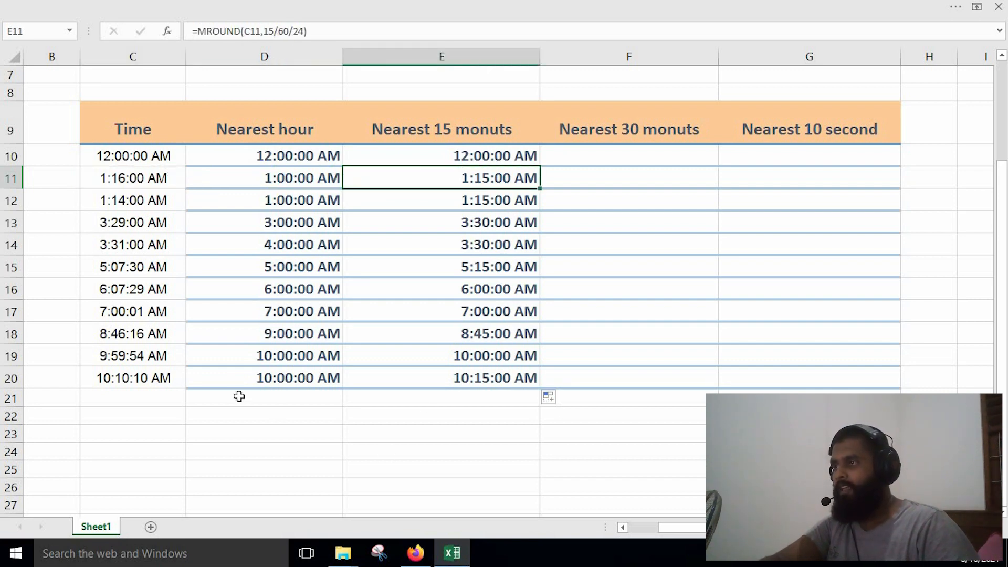
left_click(140, 296)
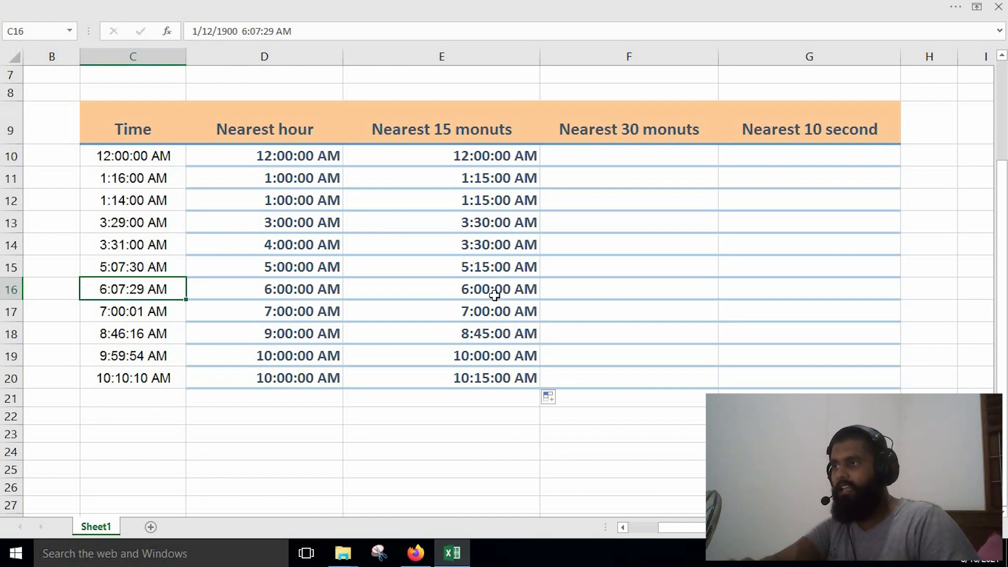
left_click(139, 270)
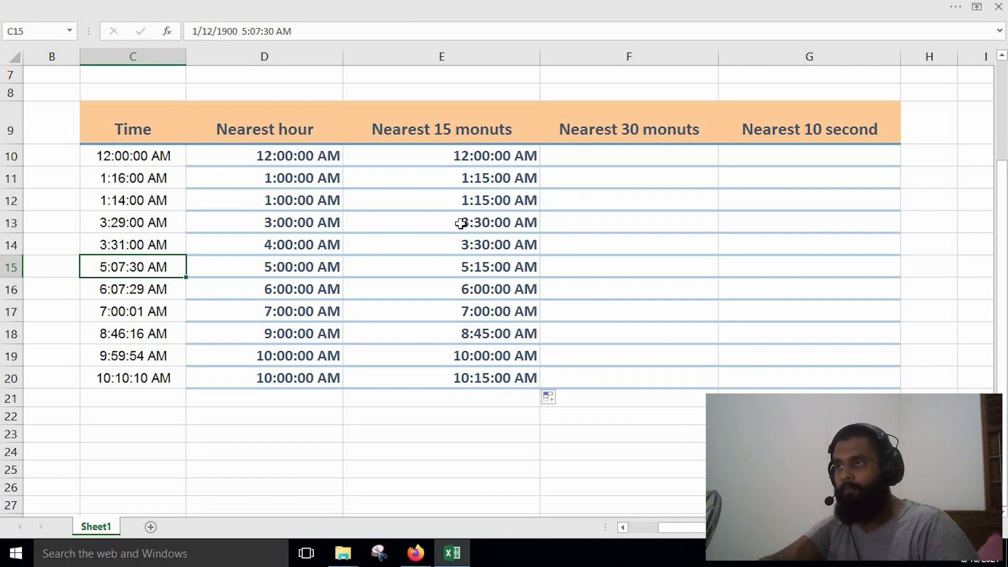
double_click(472, 155)
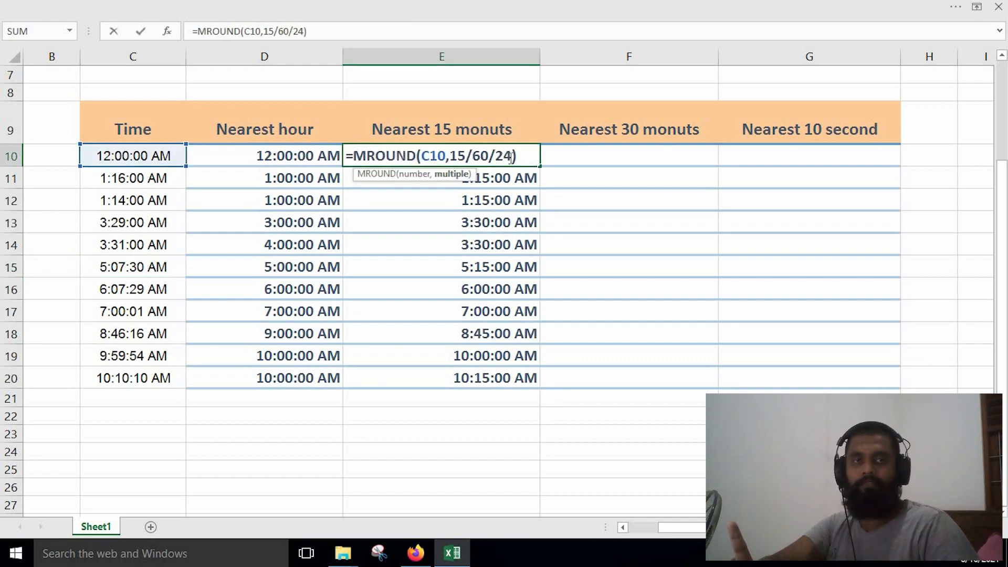
left_click(604, 161)
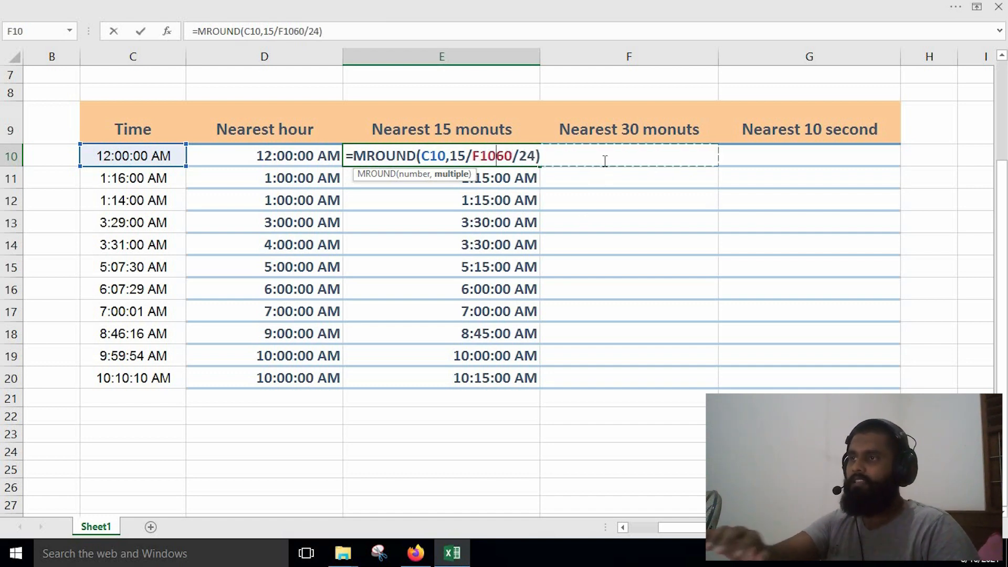
key("BackSpace")
key("BackSpace")
key("BackSpace")
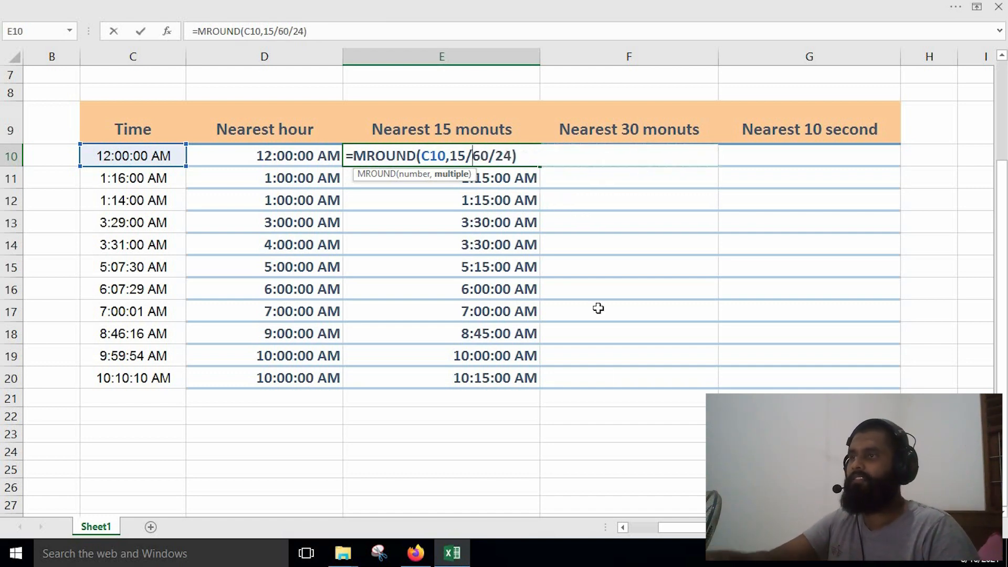
left_click(568, 451)
key("BackSpace")
key("BackSpace")
key("BackSpace")
type("F24")
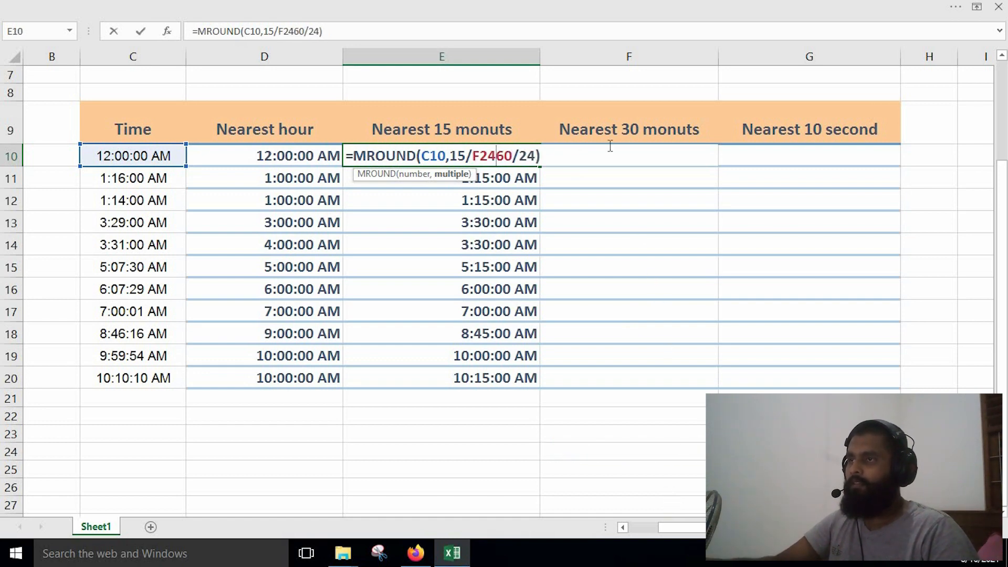
key("End")
left_click_drag(558, 501, 557, 485)
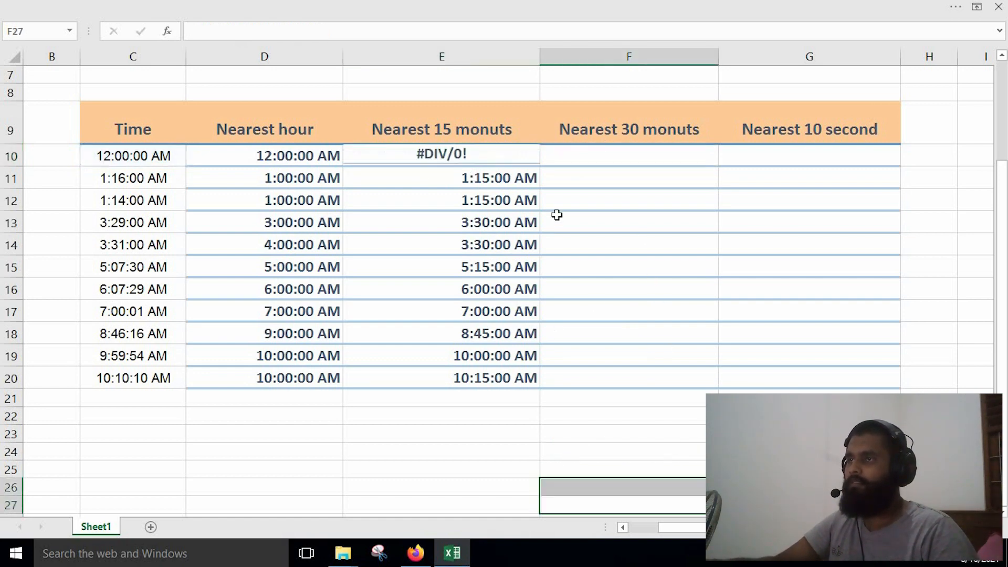
Restore the nearest-15-minute formula in E10 by filling it upward from E11.
left_click(521, 157)
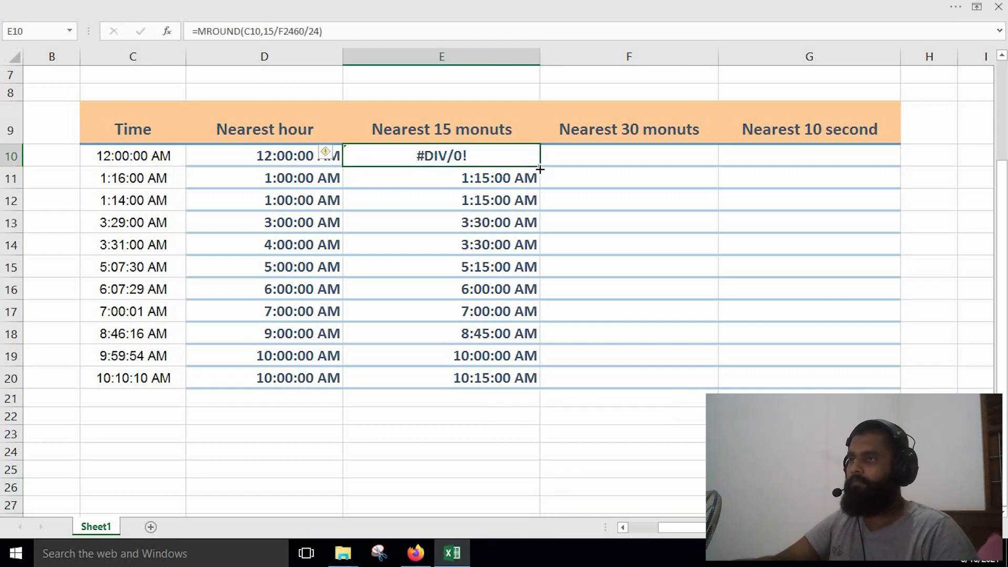
left_click(526, 182)
left_click_drag(539, 156, 540, 155)
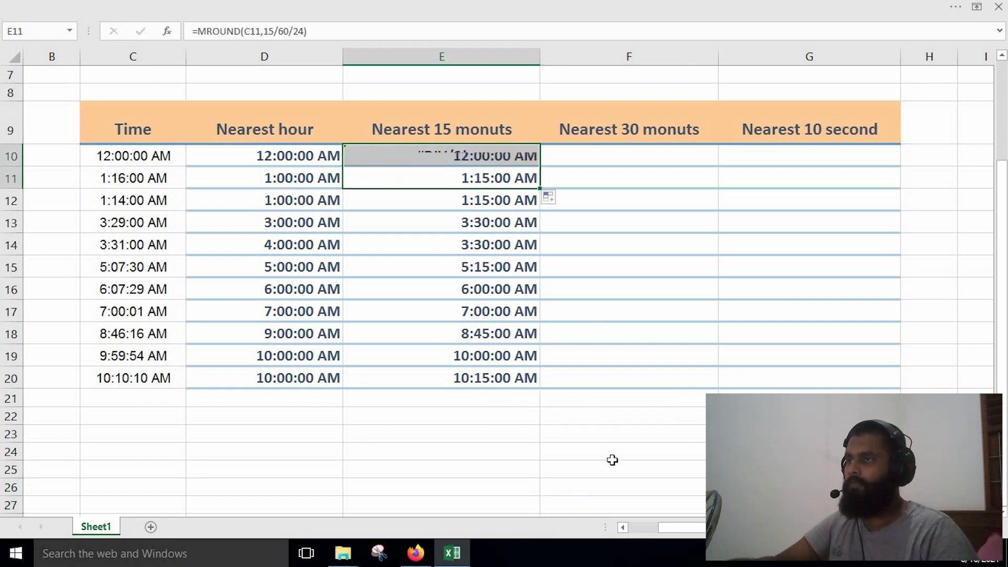
Enter =MROUND(C10,30/60/24) in F10 for the nearest 30 minutes and fill it down to F20.
left_click(609, 163)
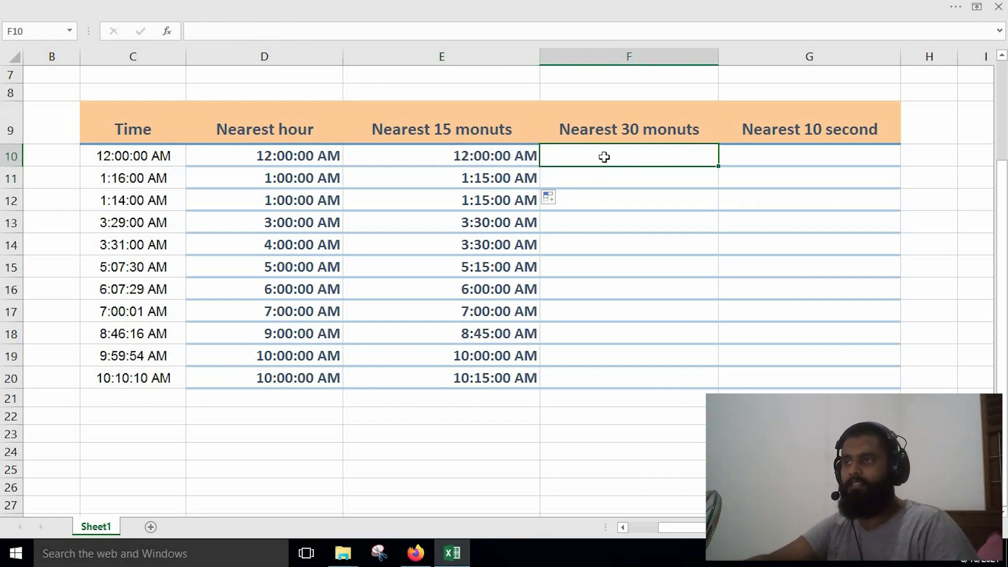
double_click(609, 155)
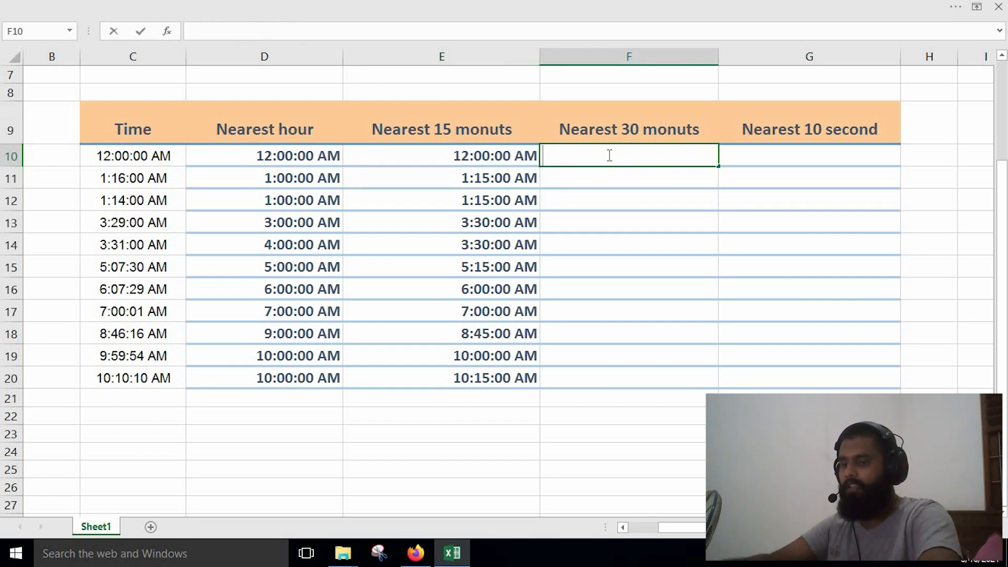
type("=mro")
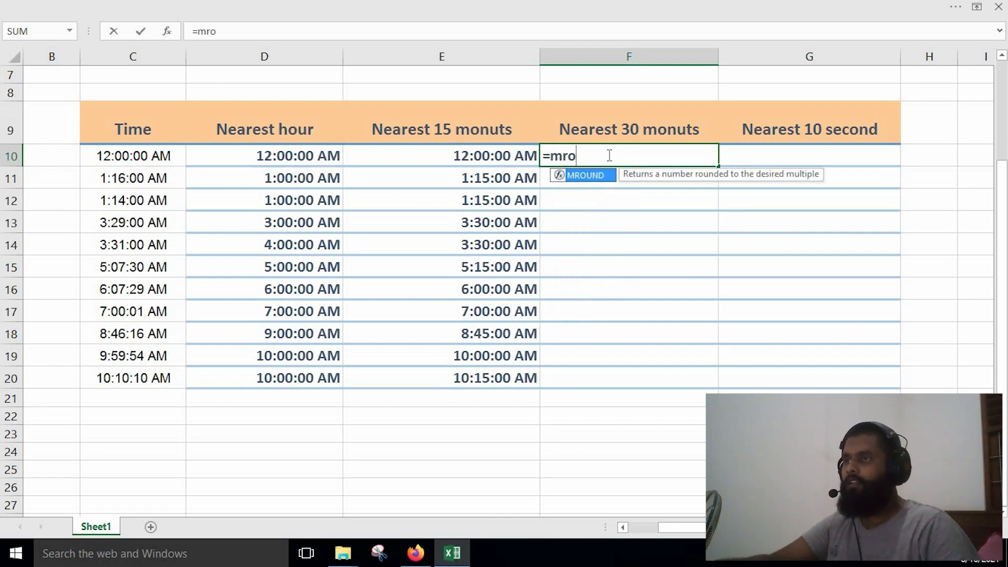
double_click(592, 176)
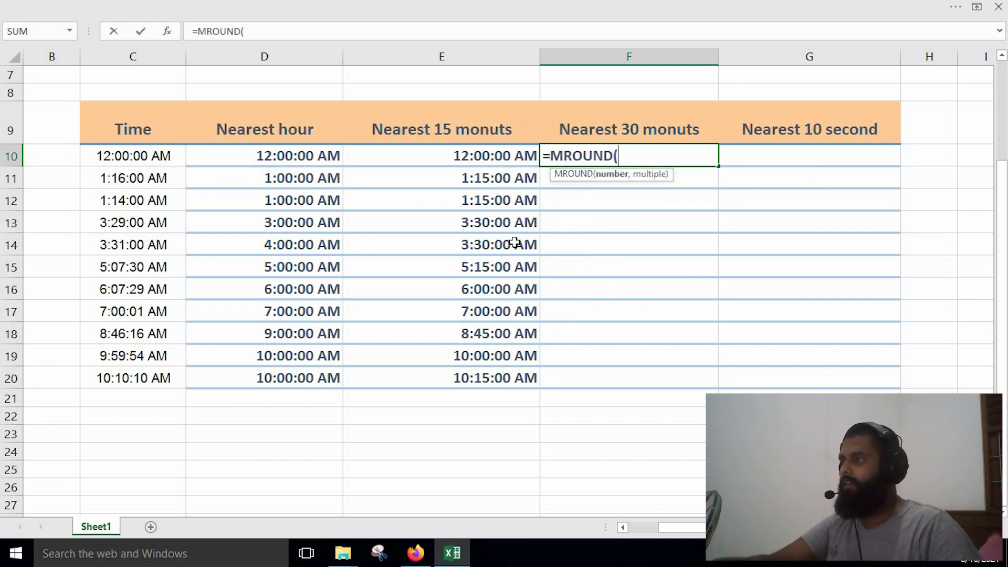
left_click(122, 154)
type(",")
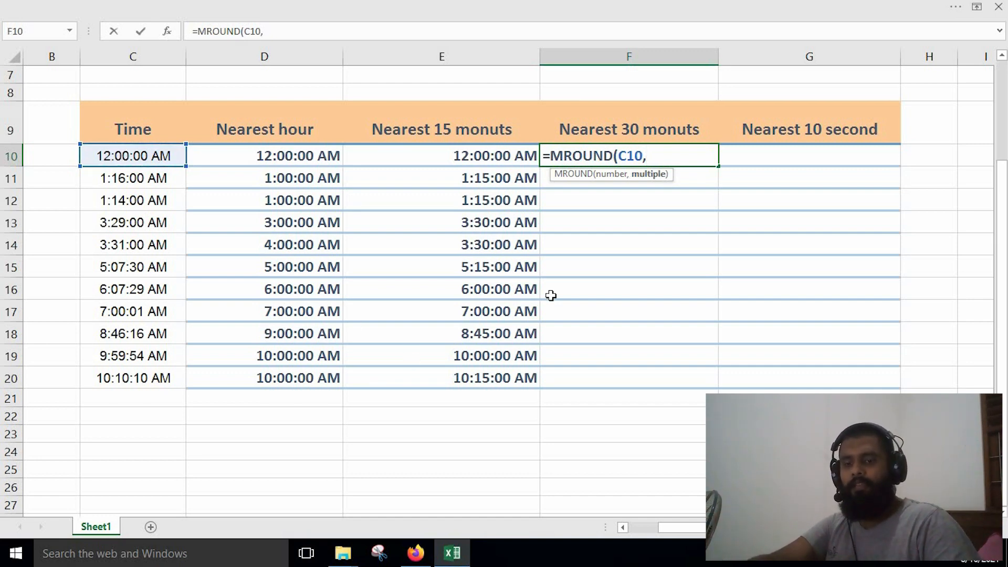
type("30")
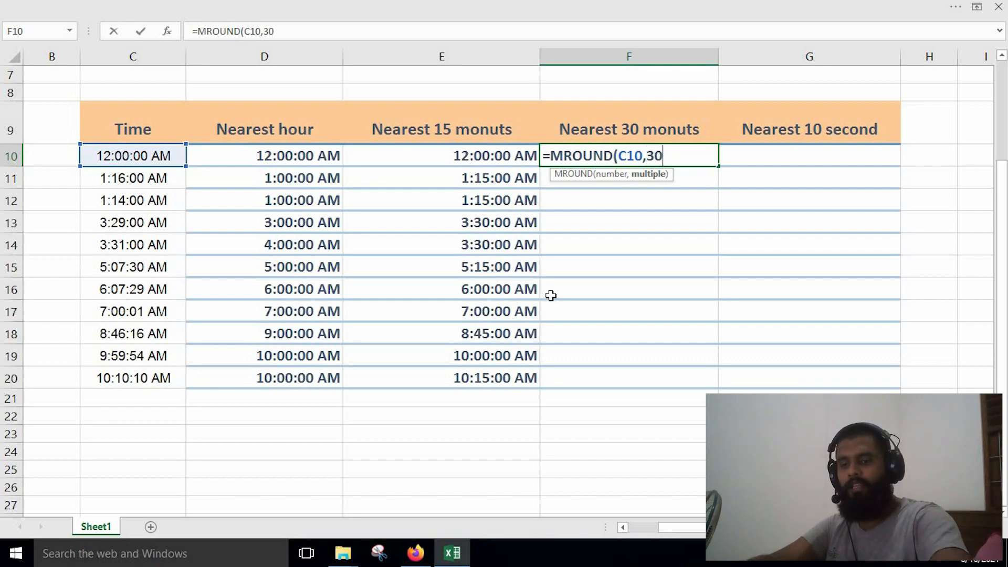
type("/60")
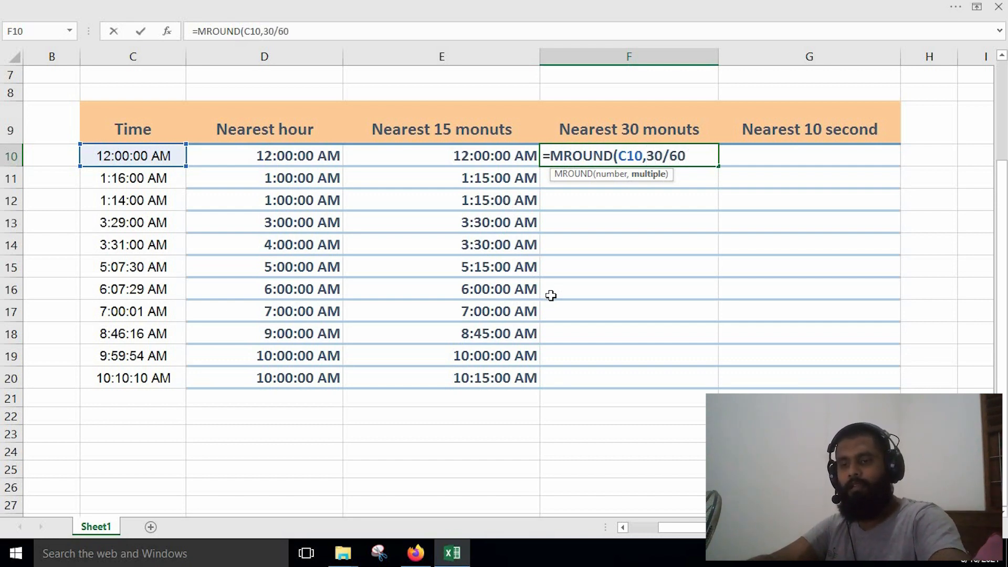
type("/24")
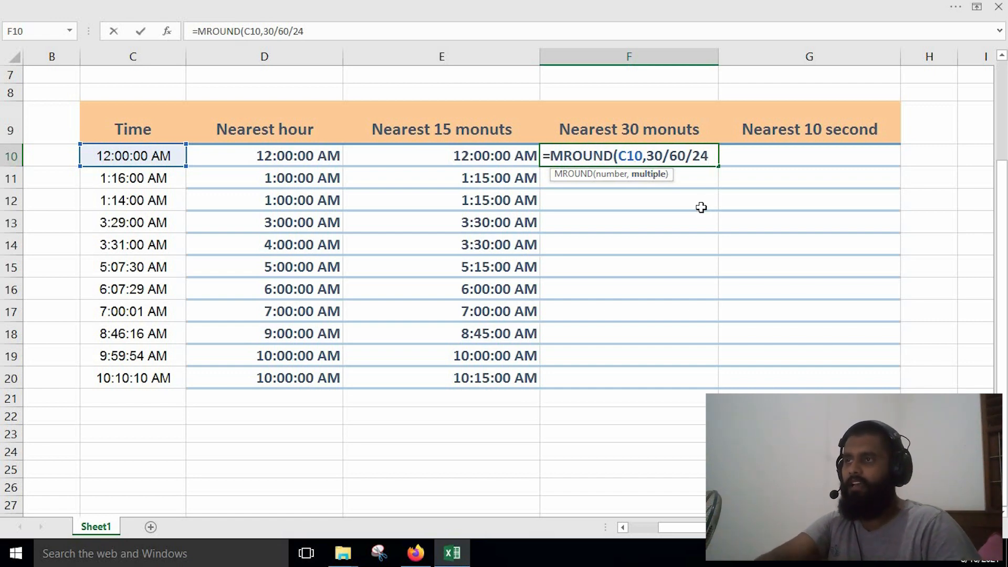
left_click(689, 172)
left_click(681, 156)
left_click_drag(723, 295, 724, 384)
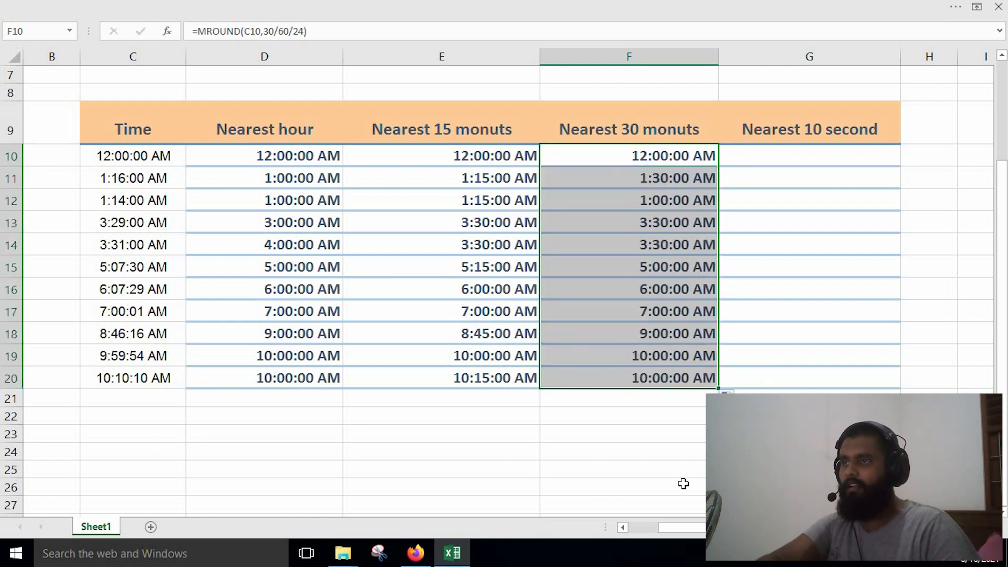
Compare the nearest-30-minute results in column F with the times in column C, especially rows 14, 15, 18 and 20.
left_click(669, 469)
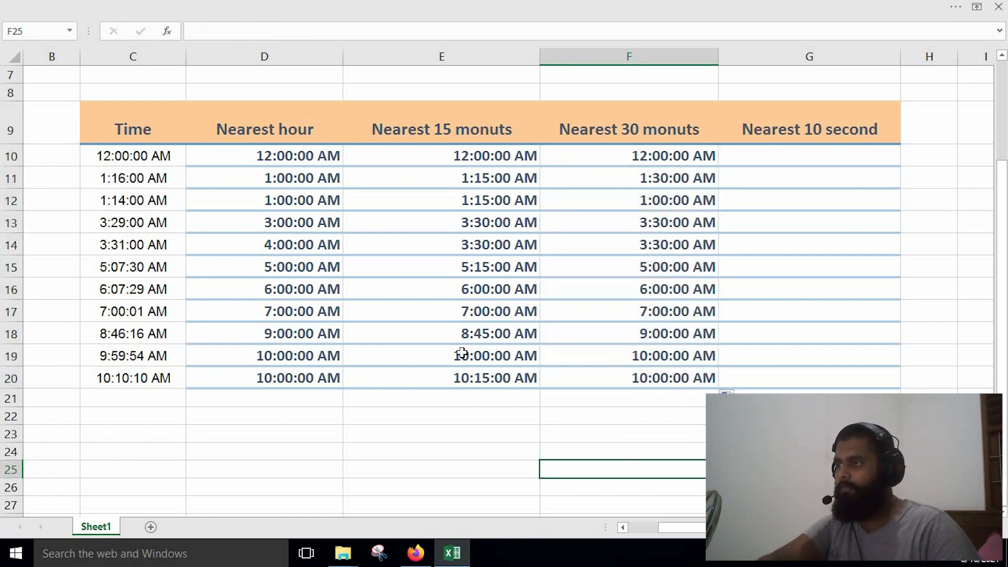
left_click(140, 250)
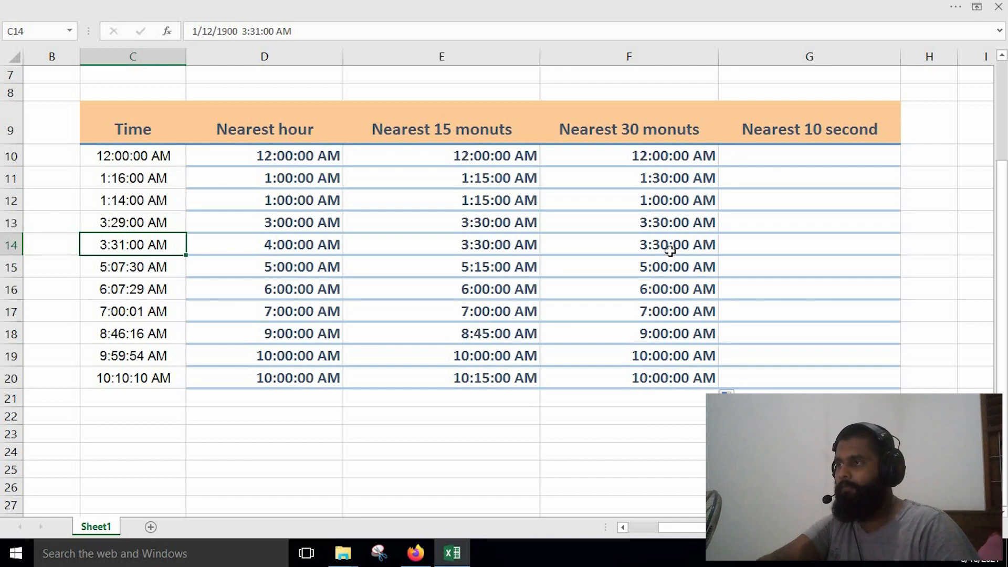
left_click(150, 276)
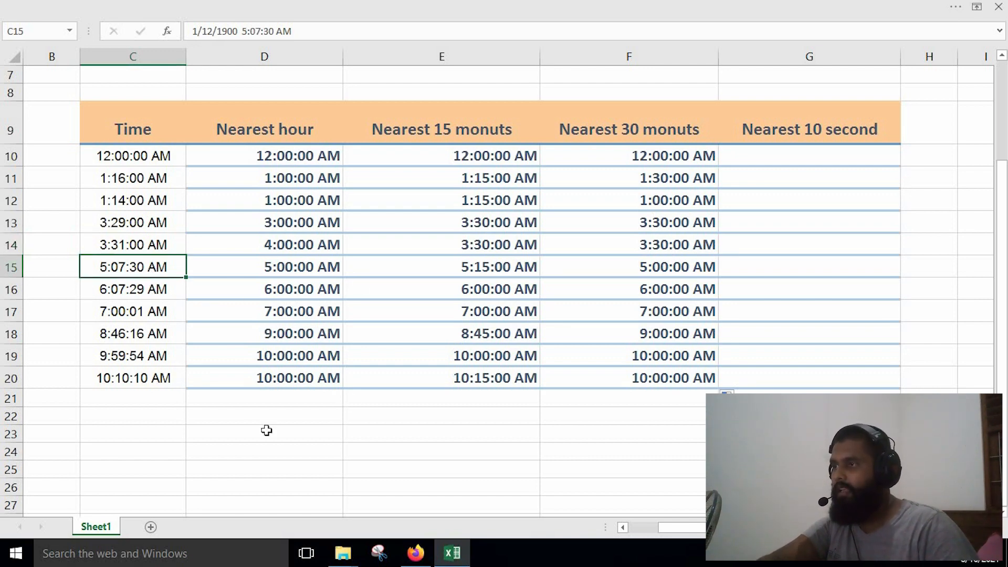
left_click(138, 334)
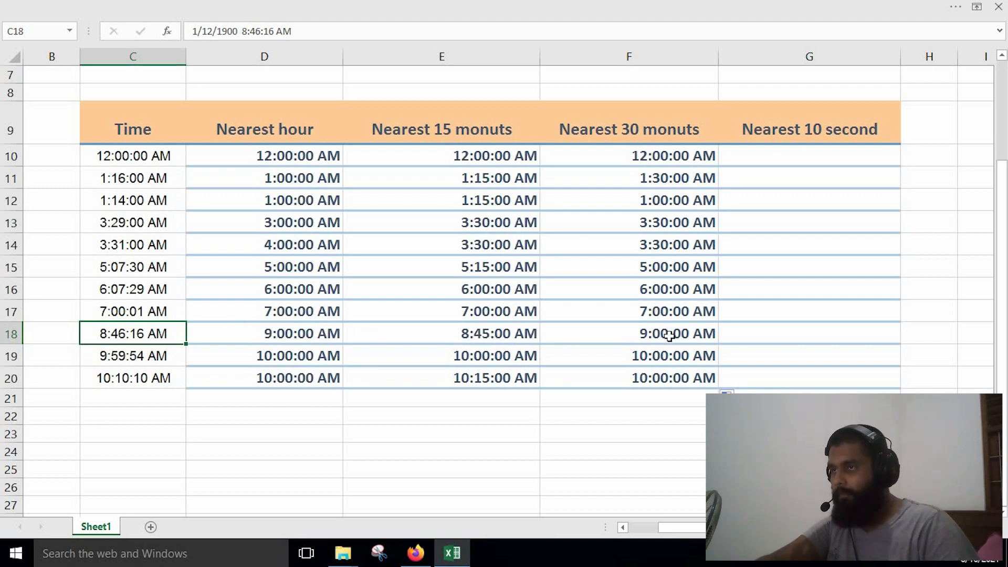
left_click(135, 379)
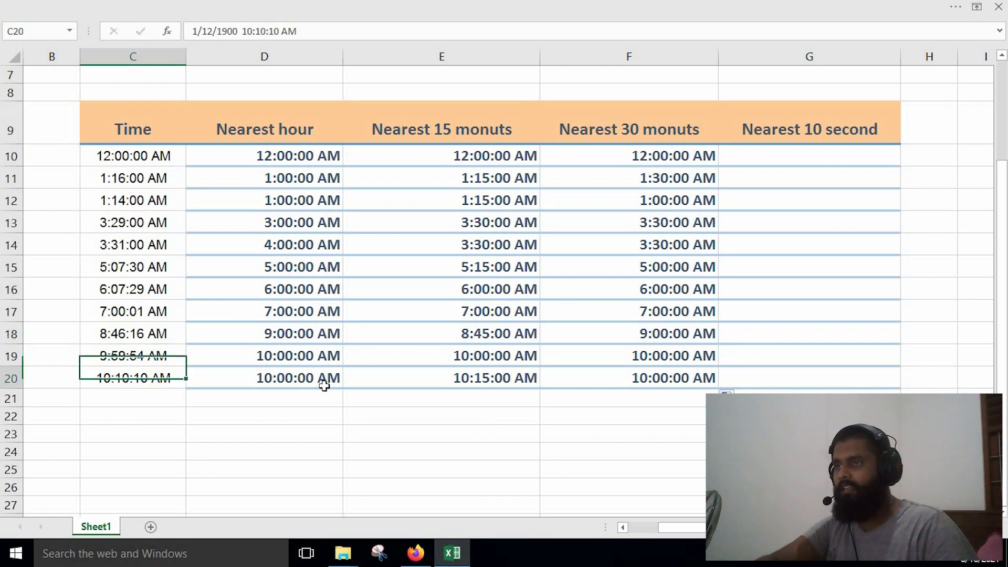
left_click(611, 462)
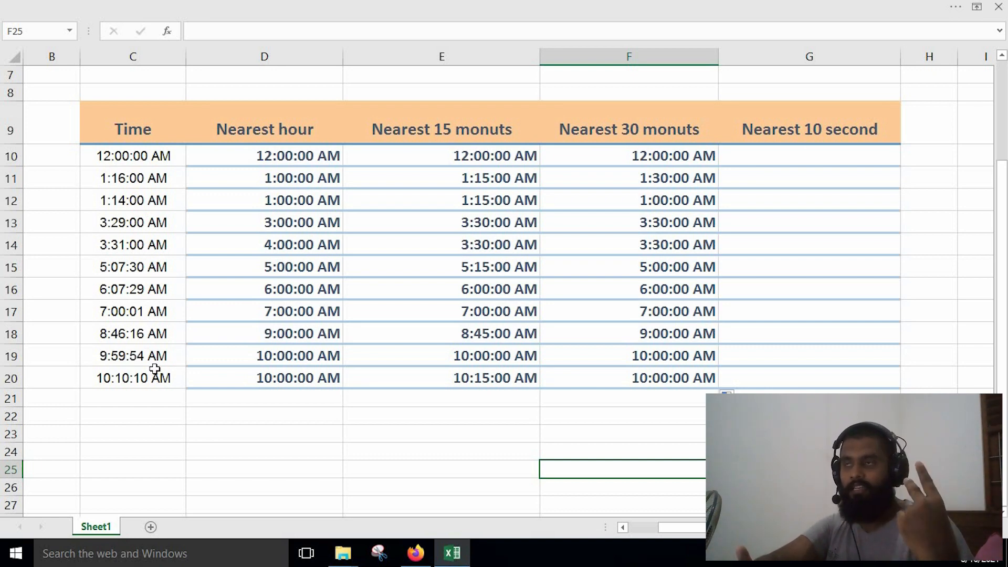
Enter =MROUND(C10,10/84600) in G10 for the nearest 10 seconds and fill it down to G20.
left_click(786, 161)
double_click(786, 160)
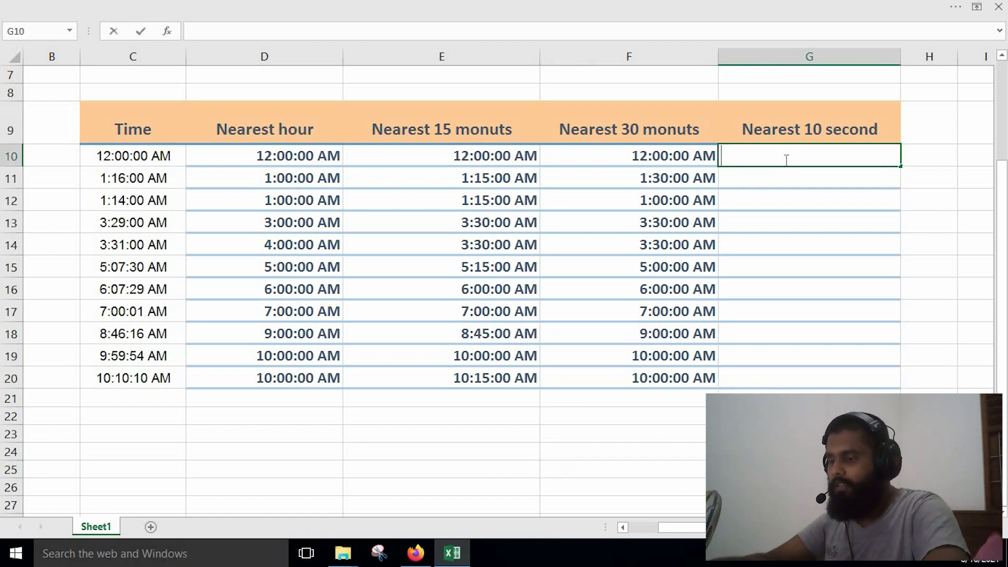
type("=")
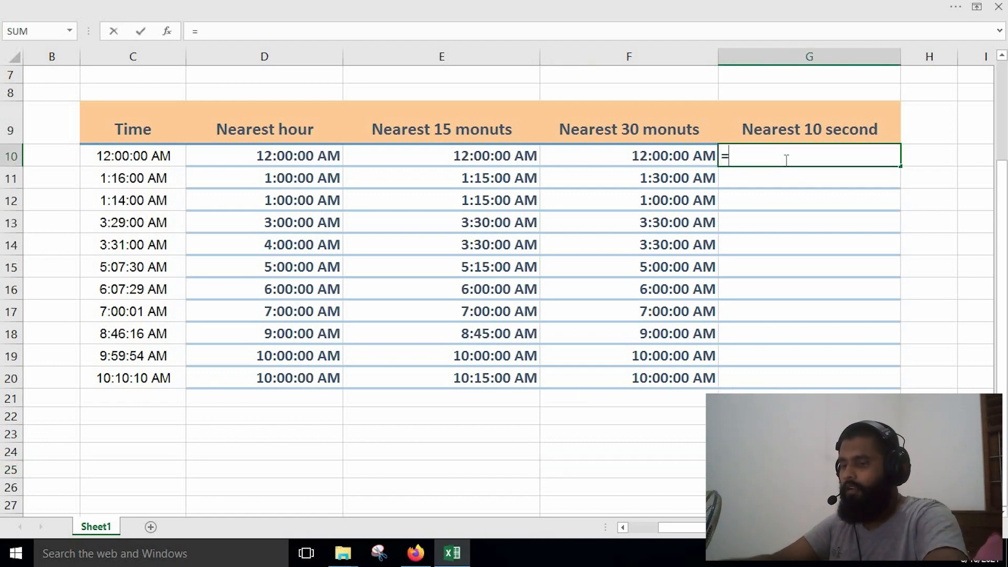
type("rou")
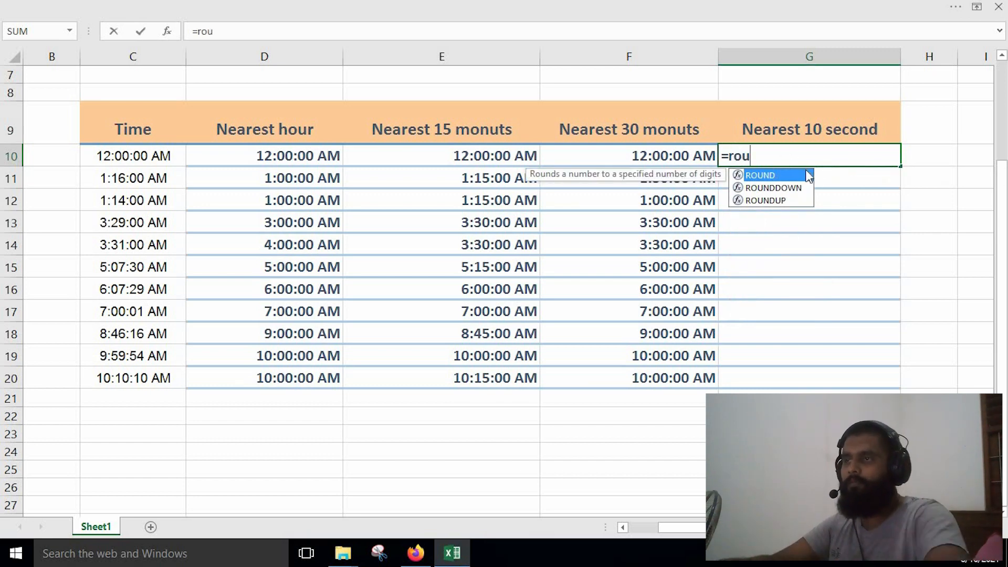
key("BackSpace")
key("BackSpace")
key("BackSpace")
type("mro")
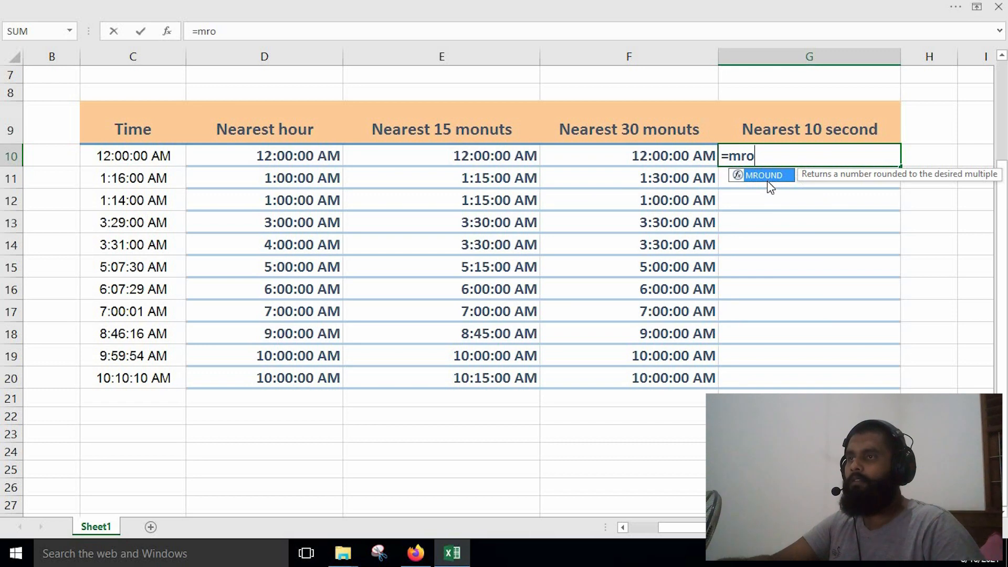
double_click(767, 179)
left_click(166, 155)
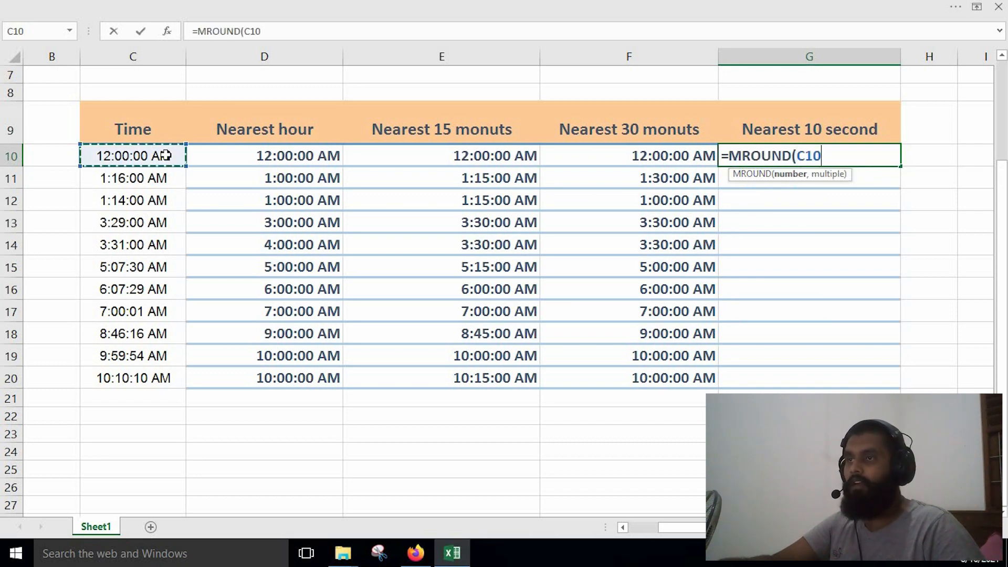
type(",10")
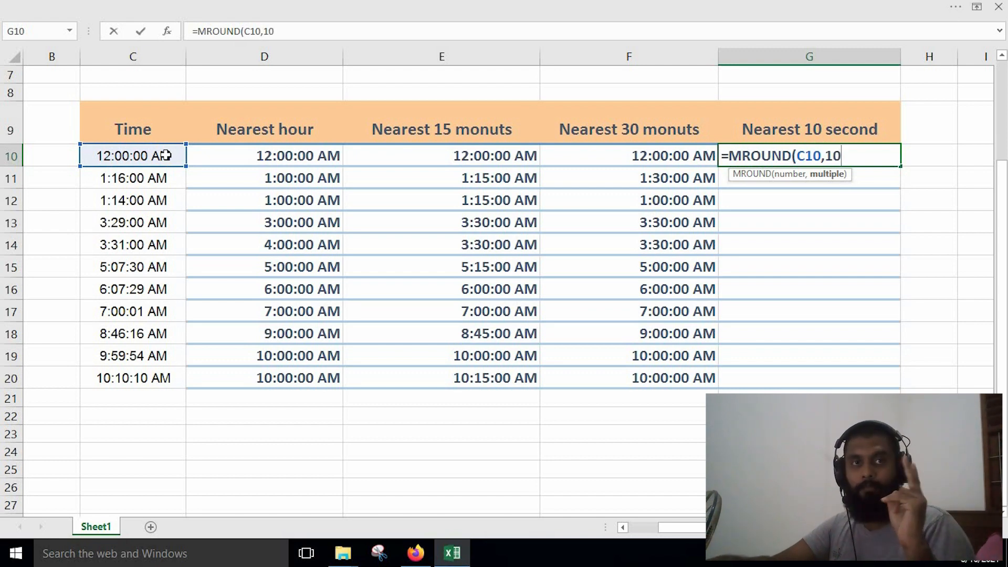
type("/")
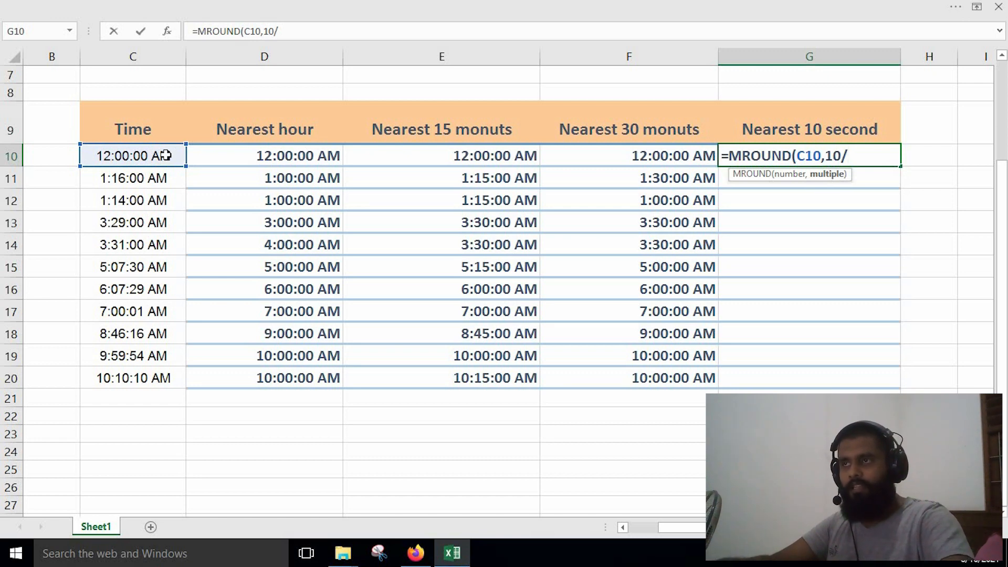
type("84600")
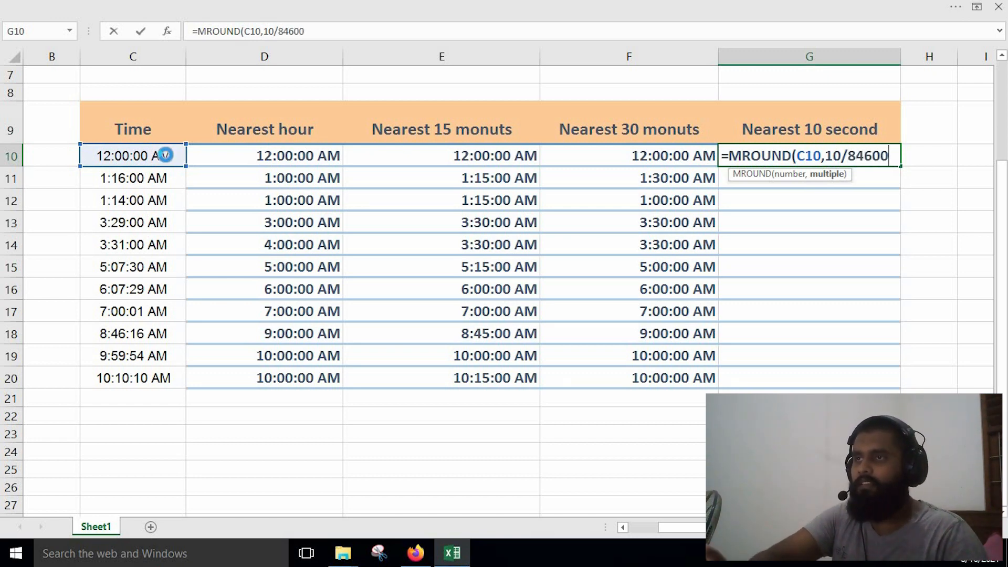
key("Return")
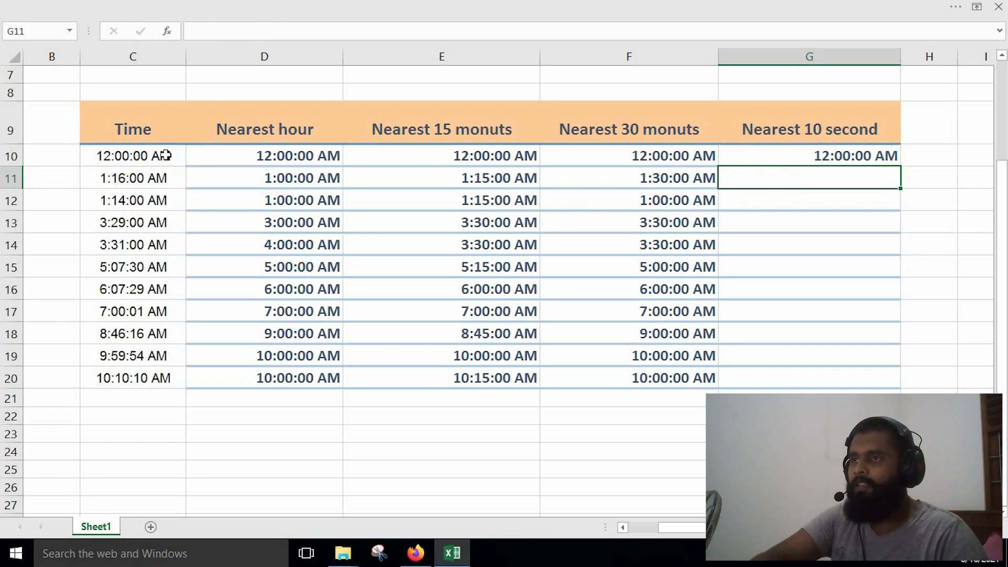
left_click(830, 160)
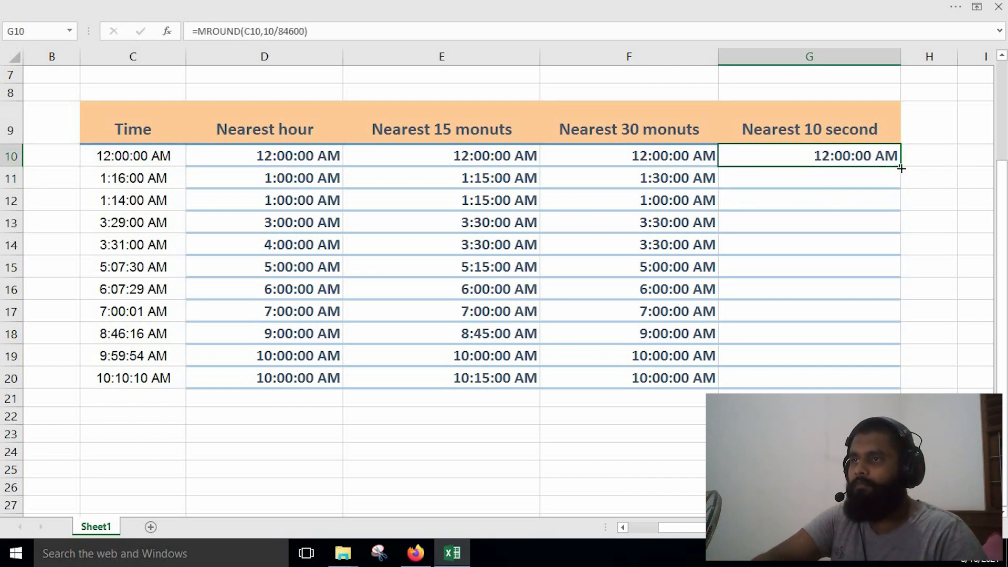
left_click_drag(897, 296, 898, 383)
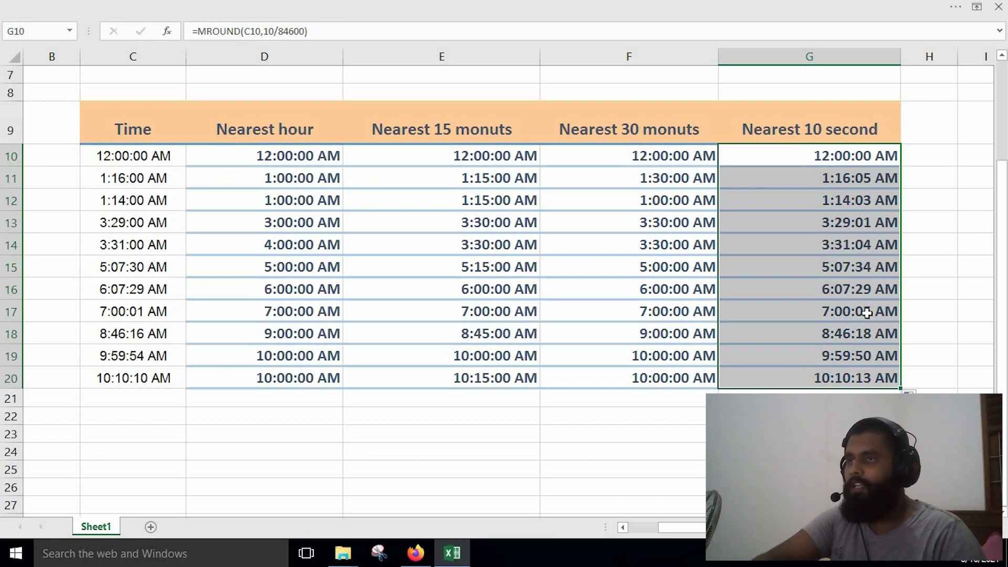
Correct the divisor in the G10 formula to 86400 and refill the formula down to G20.
double_click(841, 156)
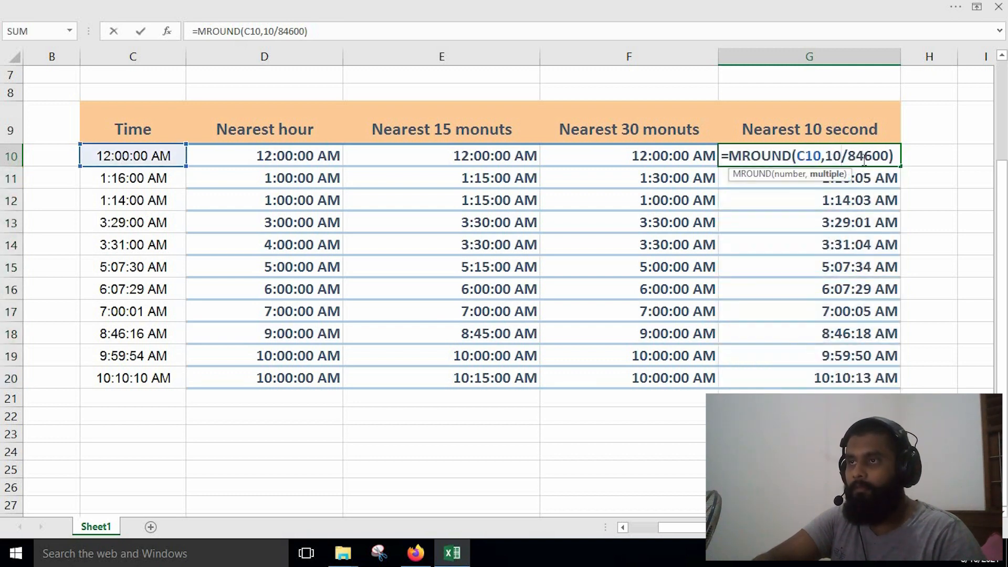
key("Right")
key("Right")
key("Delete")
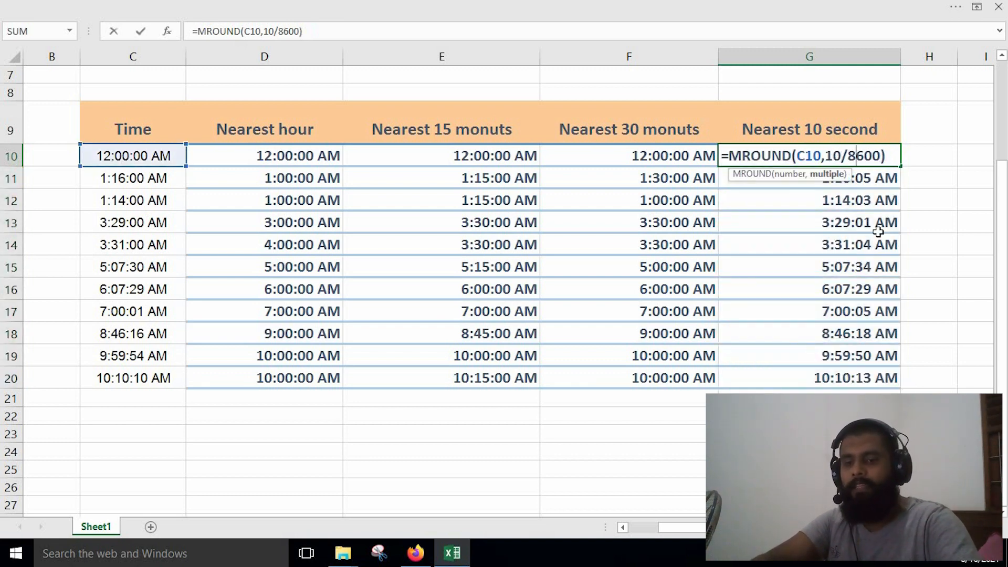
type("6")
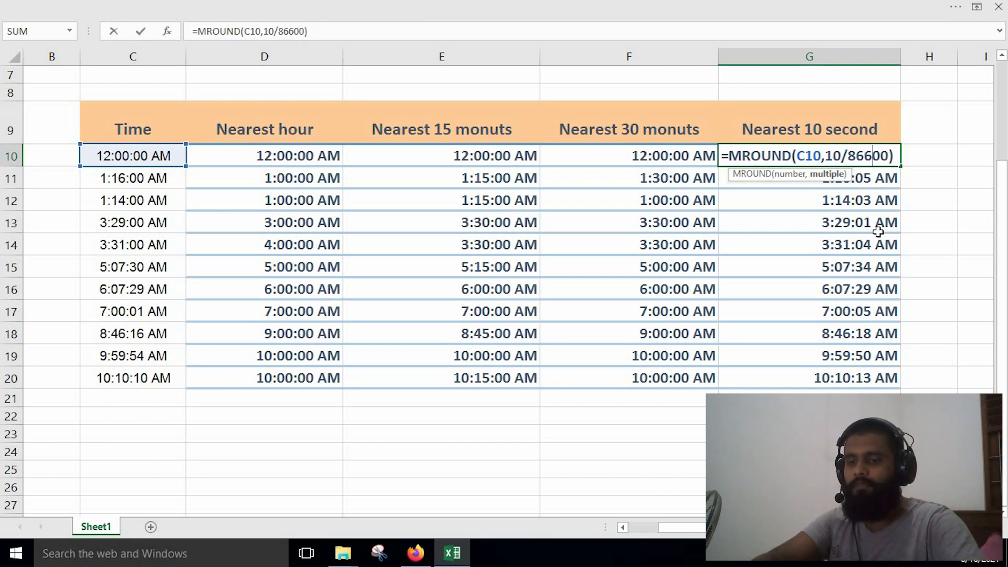
key("Delete")
type("4")
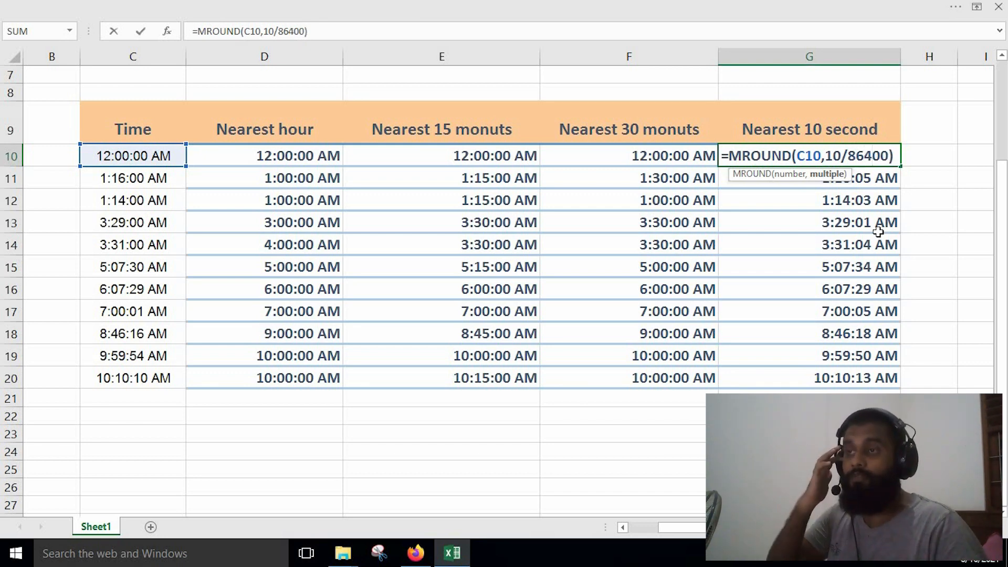
key("Return")
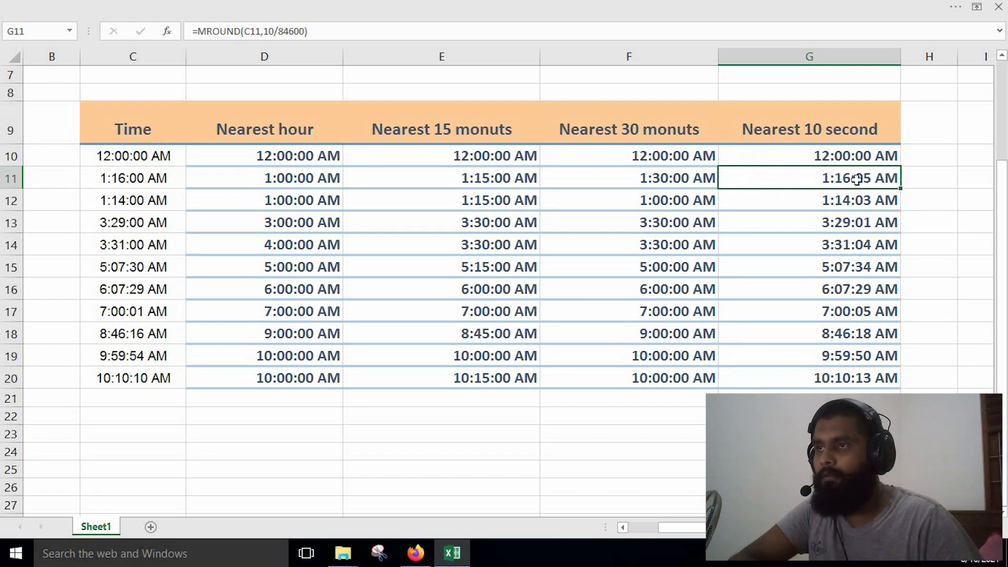
left_click(874, 159)
left_click_drag(901, 165, 900, 388)
left_click(809, 469)
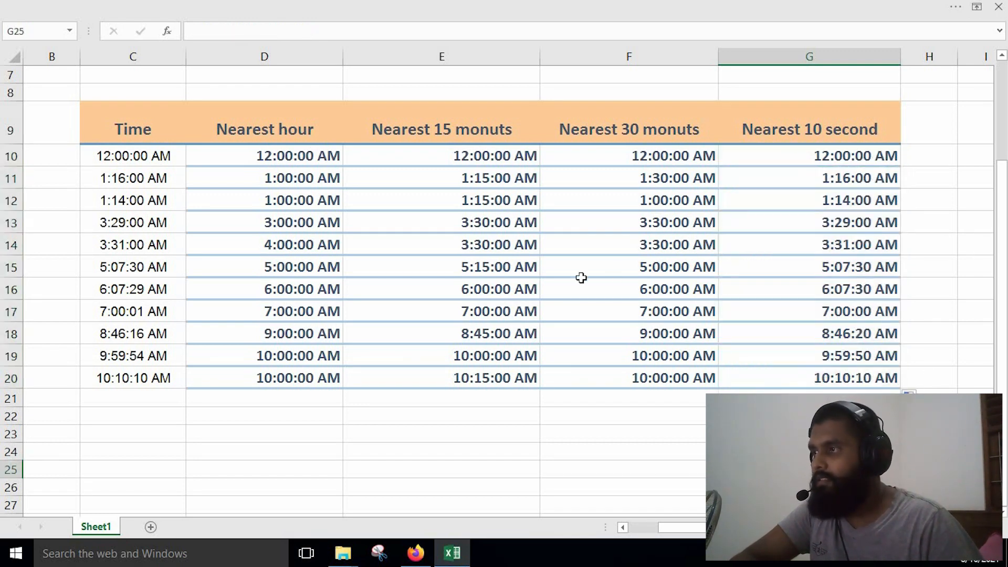
Compare the nearest-10-second results with the times in C19 and C18, and review the formula in G10.
left_click(139, 359)
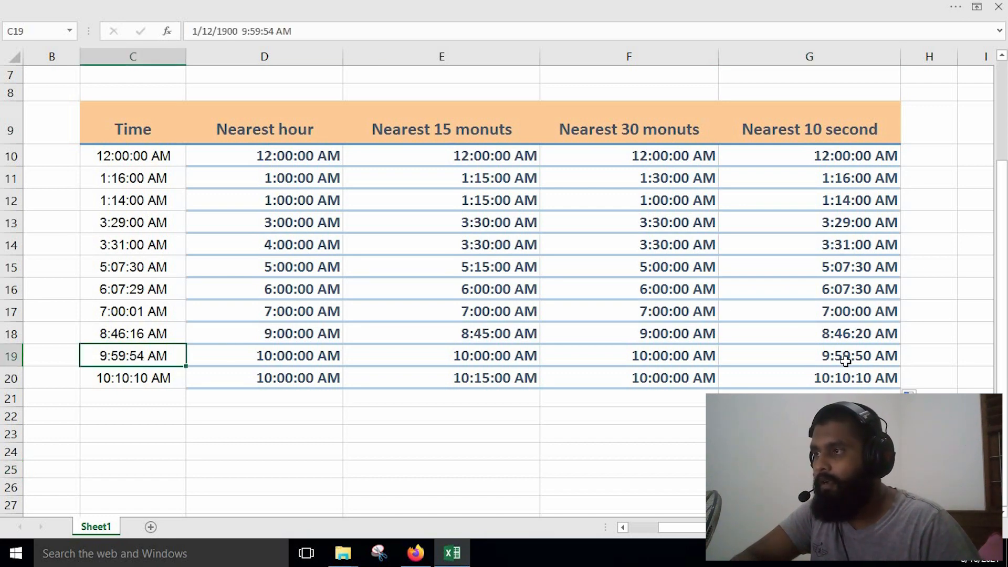
left_click(133, 337)
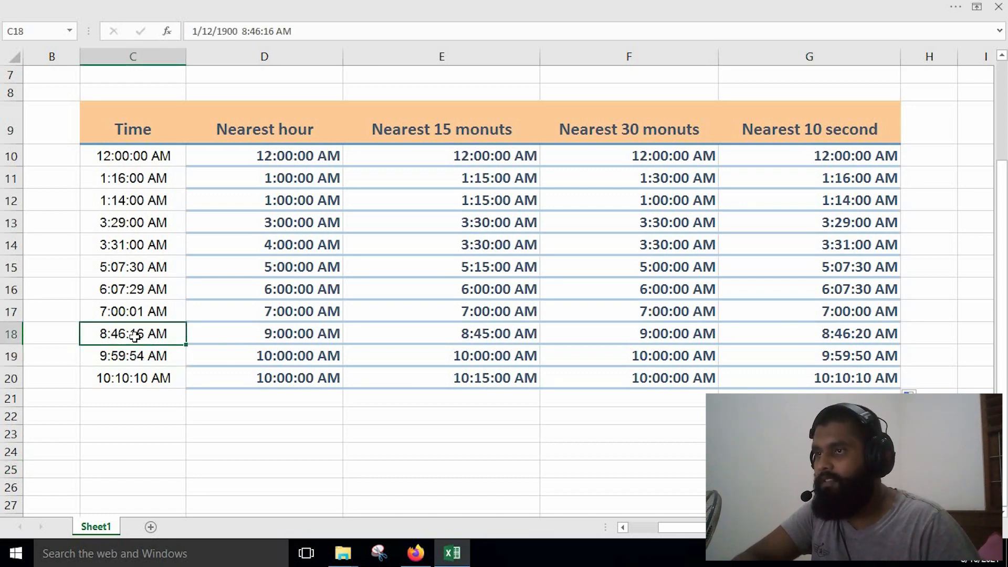
double_click(840, 160)
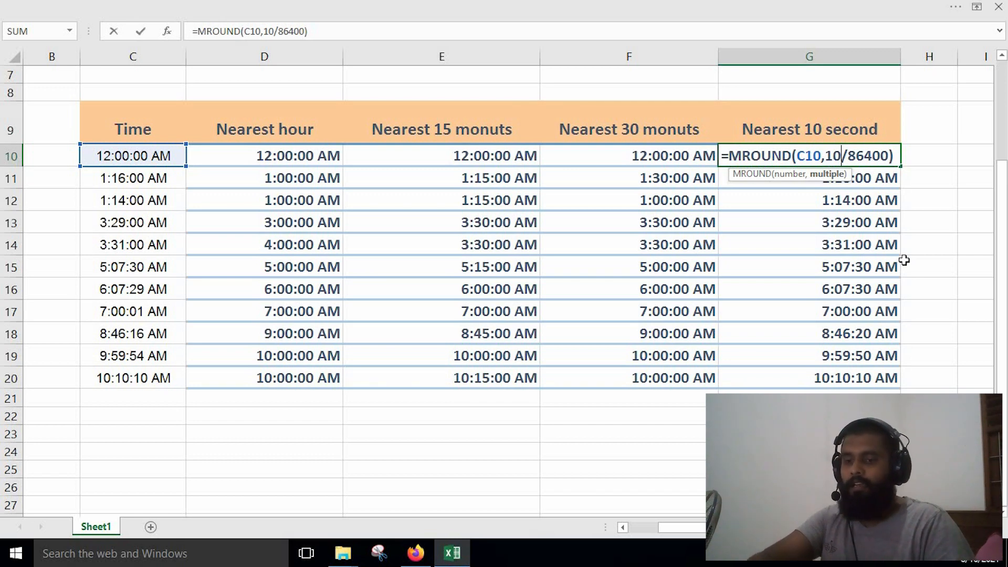
key("Return")
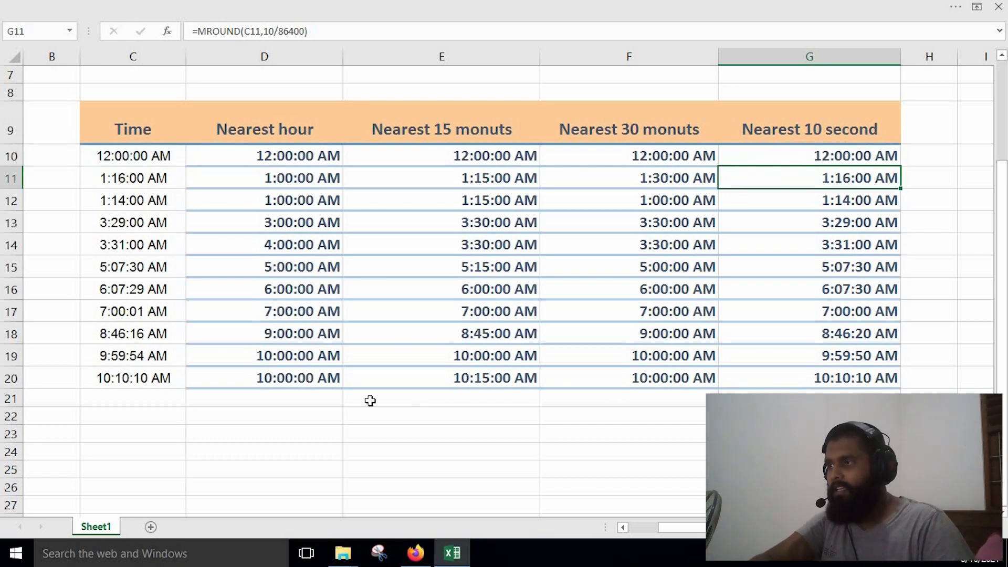
Set the time in C17 to 7:00:06 AM and check its nearest-10-second result in G17.
double_click(140, 316)
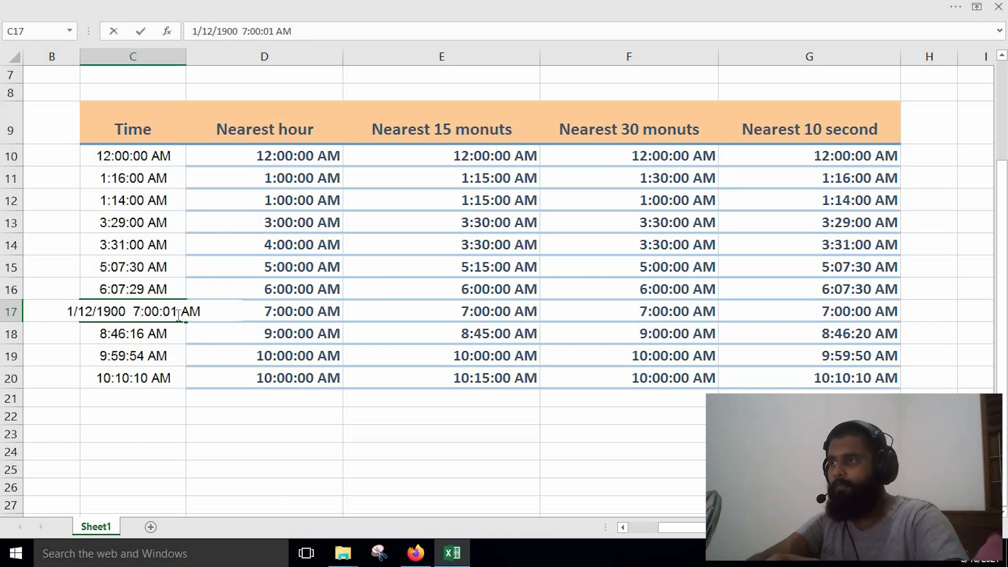
key("BackSpace")
type("6")
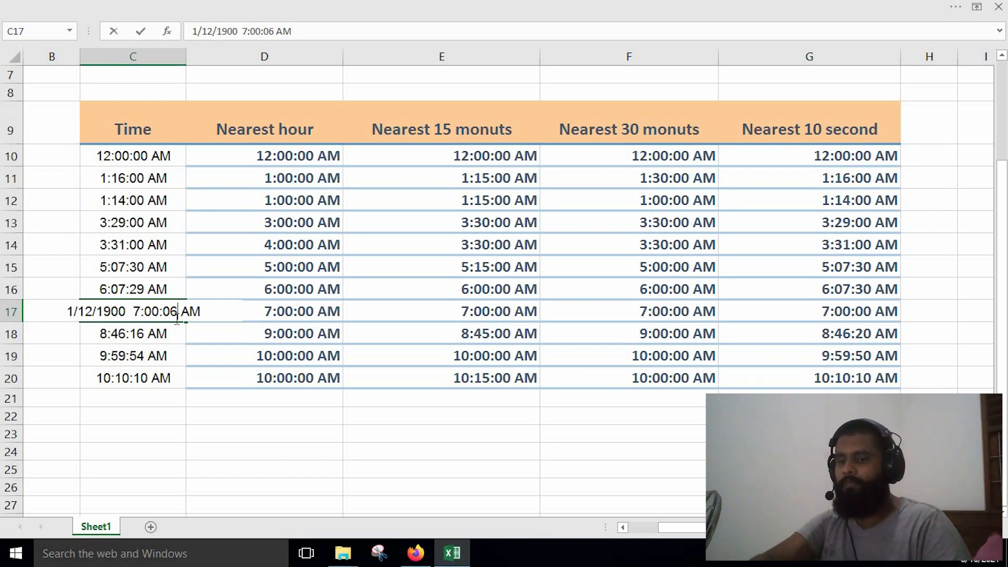
key("Return")
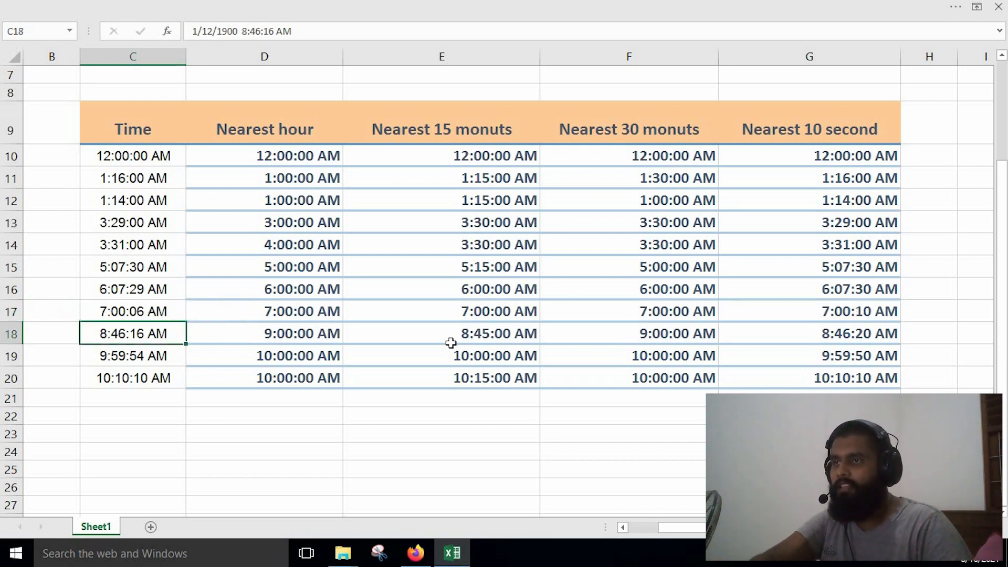
left_click(853, 315)
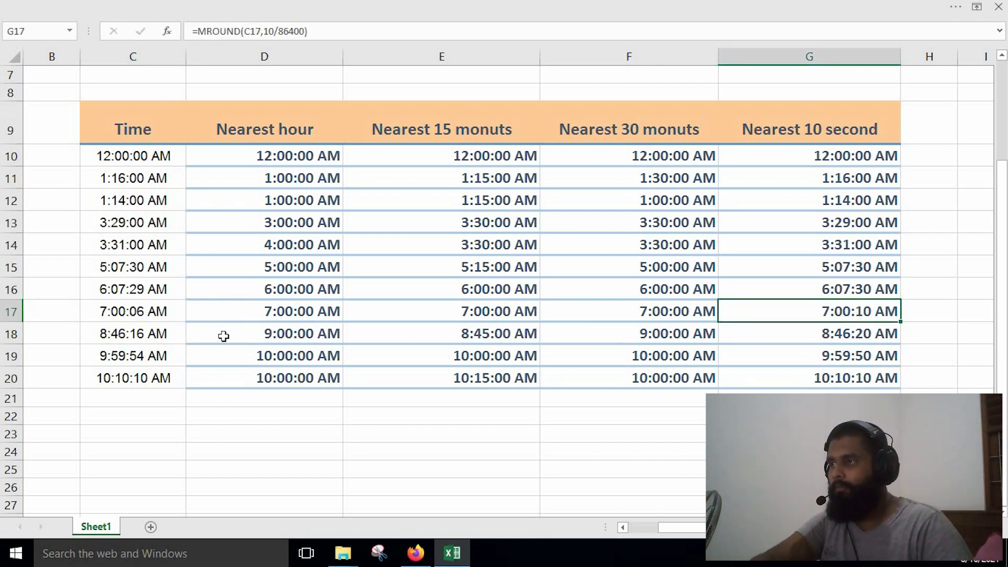
left_click(144, 313)
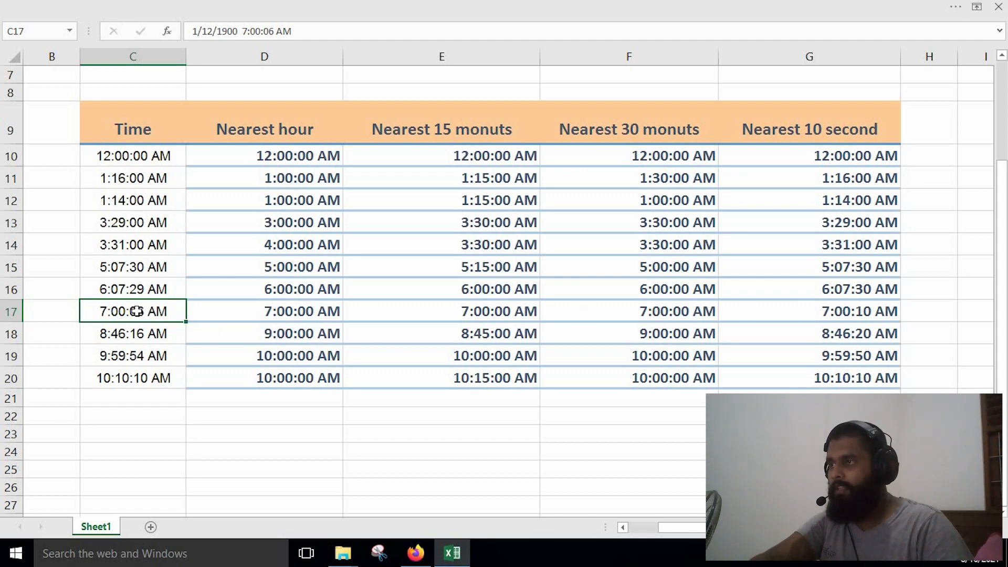
Set the time in C17 to 7:00:16 AM.
double_click(140, 310)
left_click(176, 312)
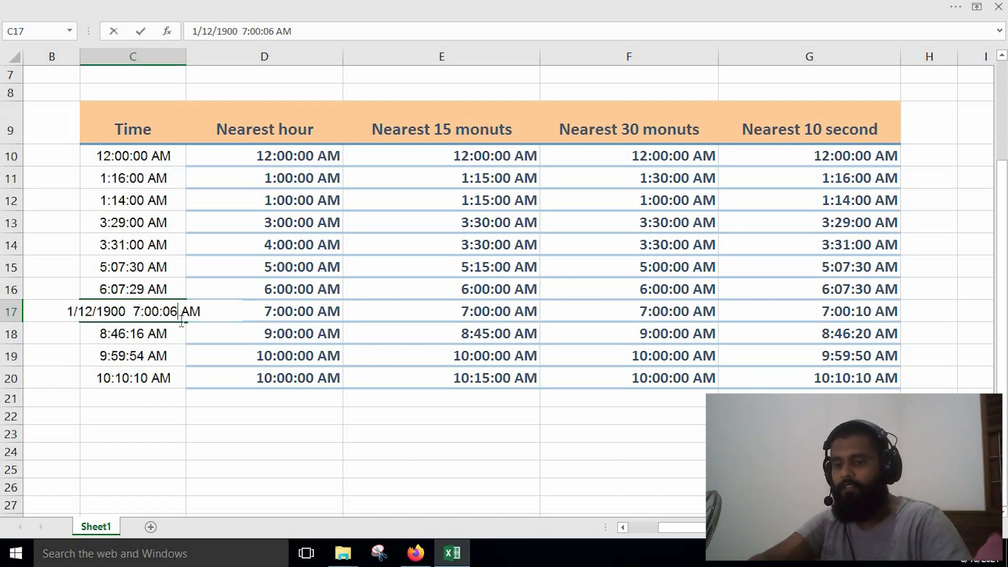
key("BackSpace")
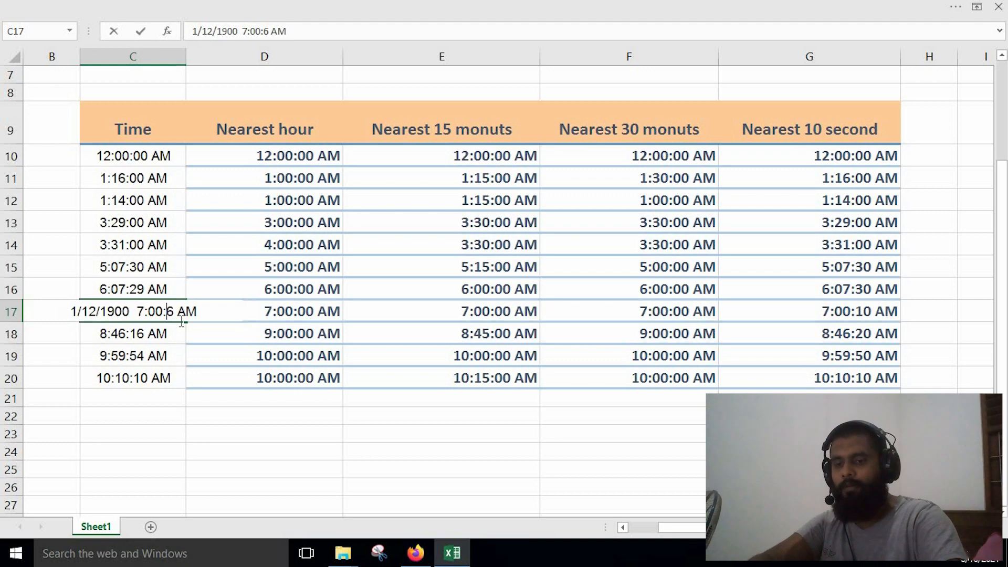
type("1")
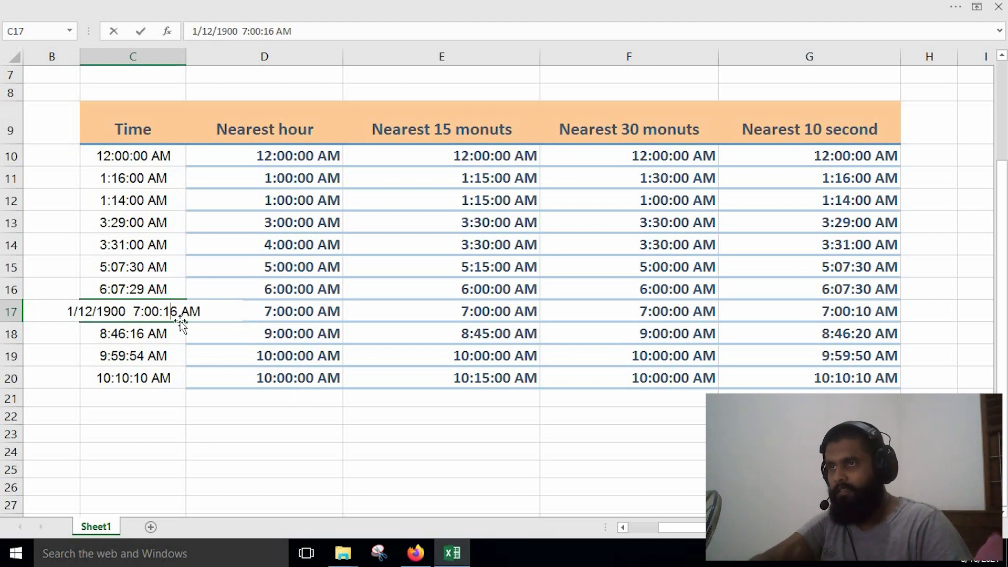
key("Return")
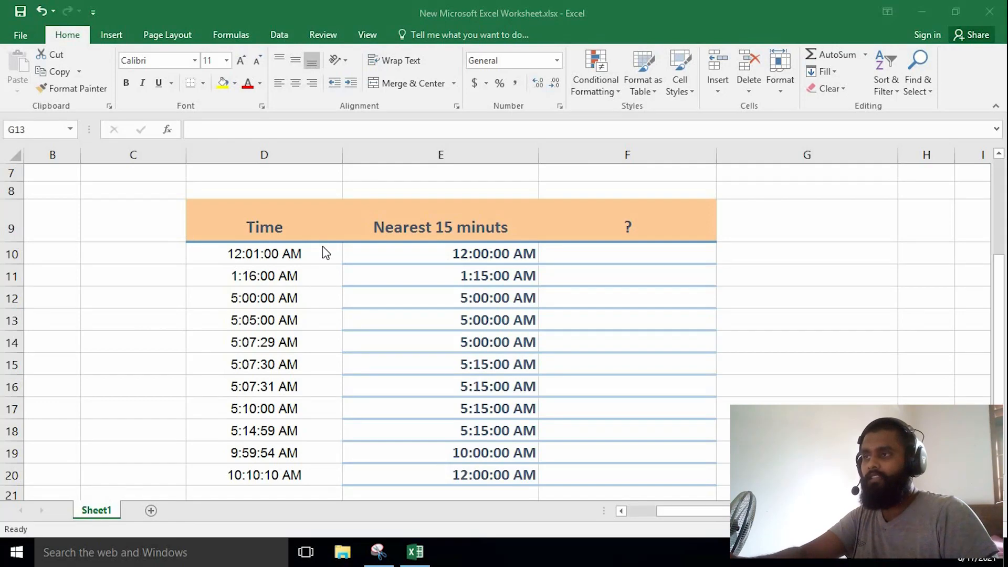
scroll(322, 247, "down", 1)
scroll(322, 249, "down", 1)
scroll(321, 250, "up", 1)
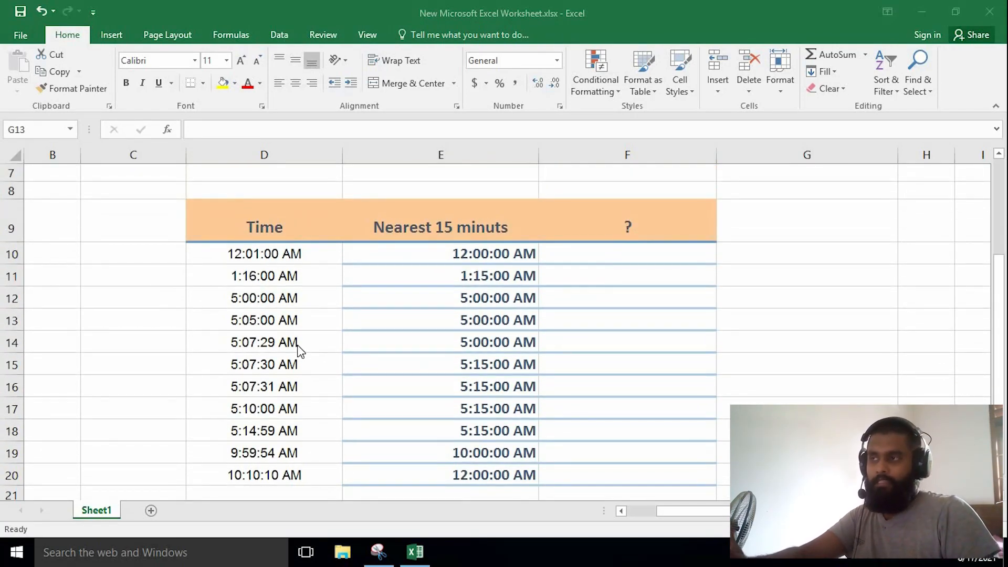
Compare the times in D13, D14, D15 and D17 with their nearest-15-minute results in column E.
left_click(272, 341)
left_click(274, 342)
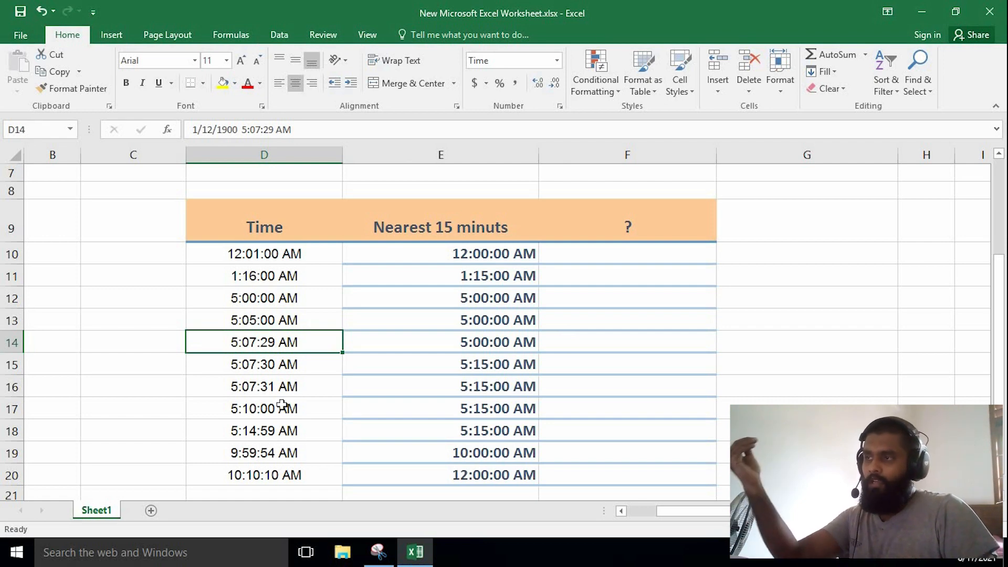
left_click(261, 320)
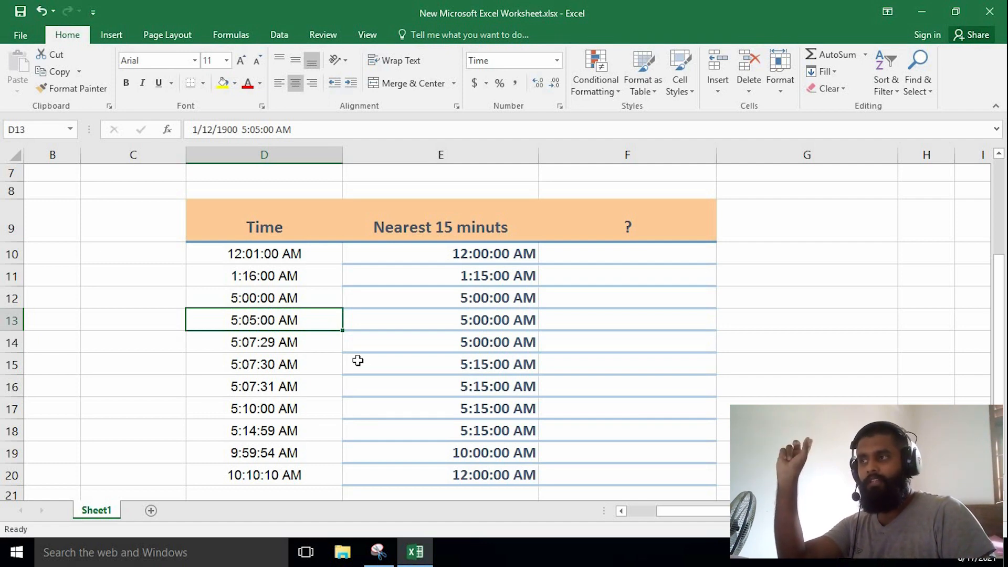
left_click(436, 327)
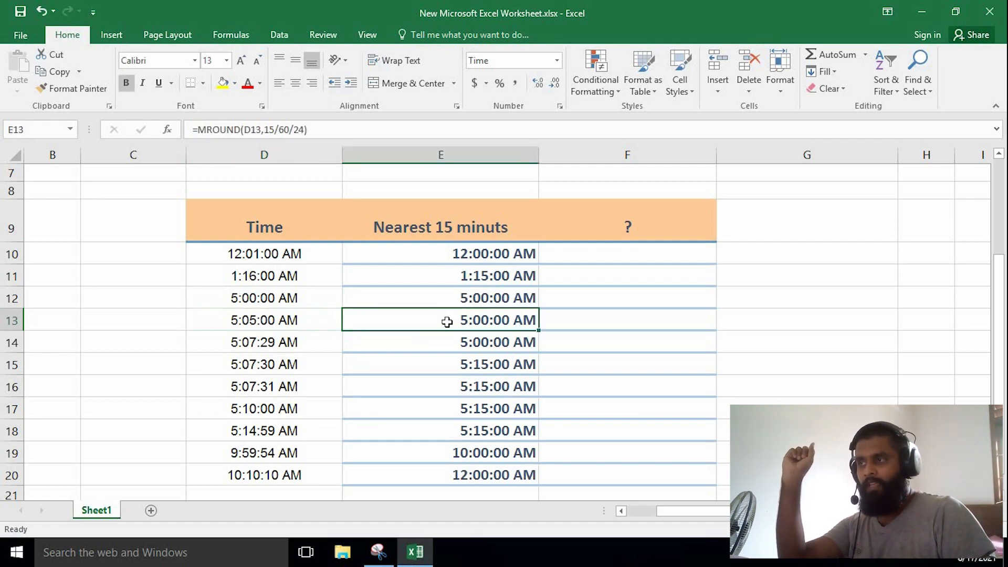
left_click(299, 413)
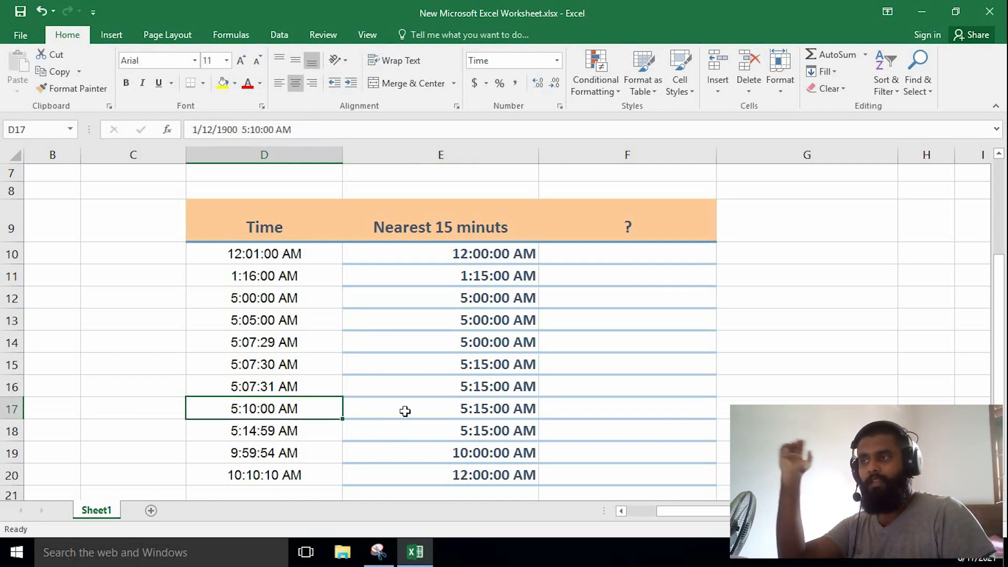
left_click(440, 410)
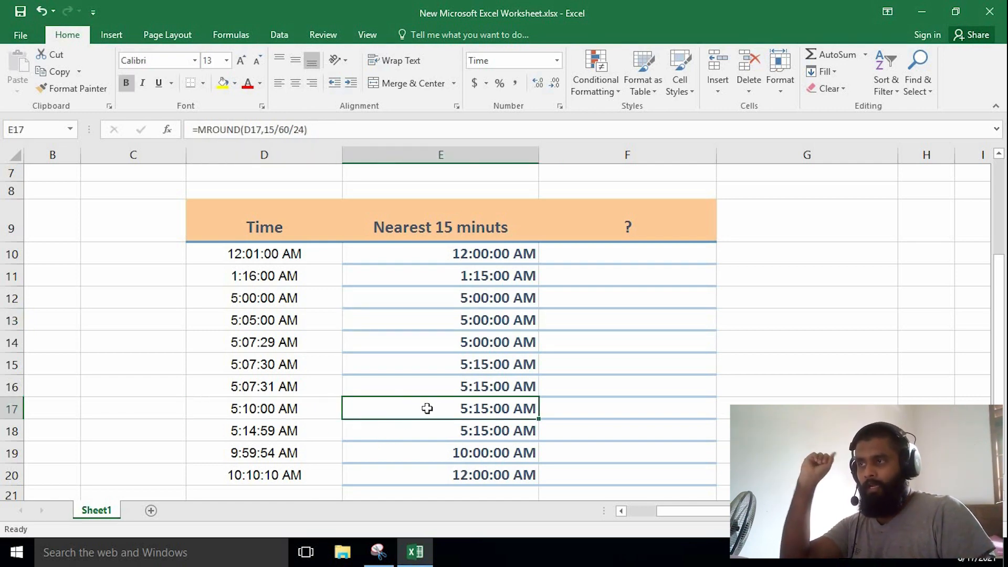
left_click(272, 364)
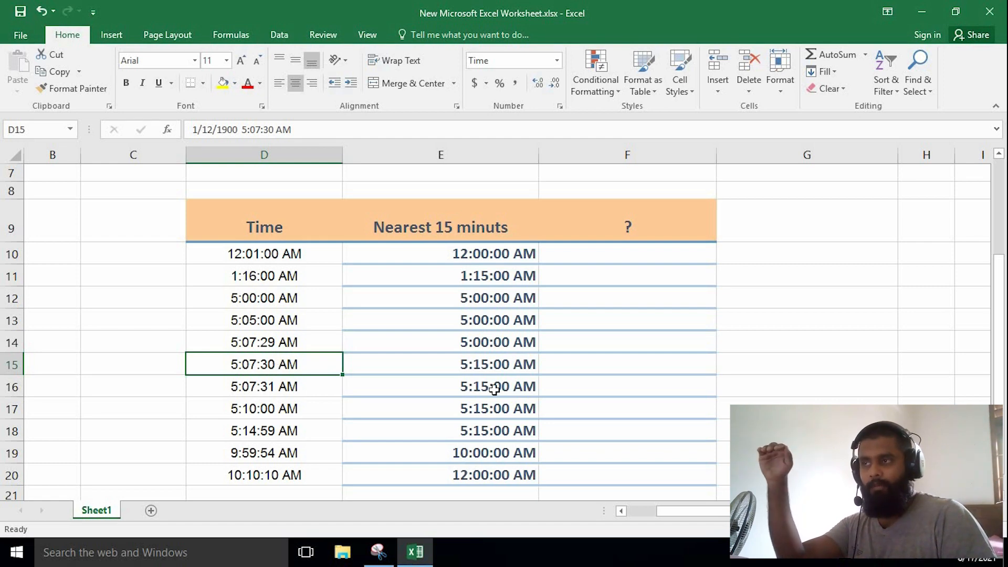
left_click(289, 344)
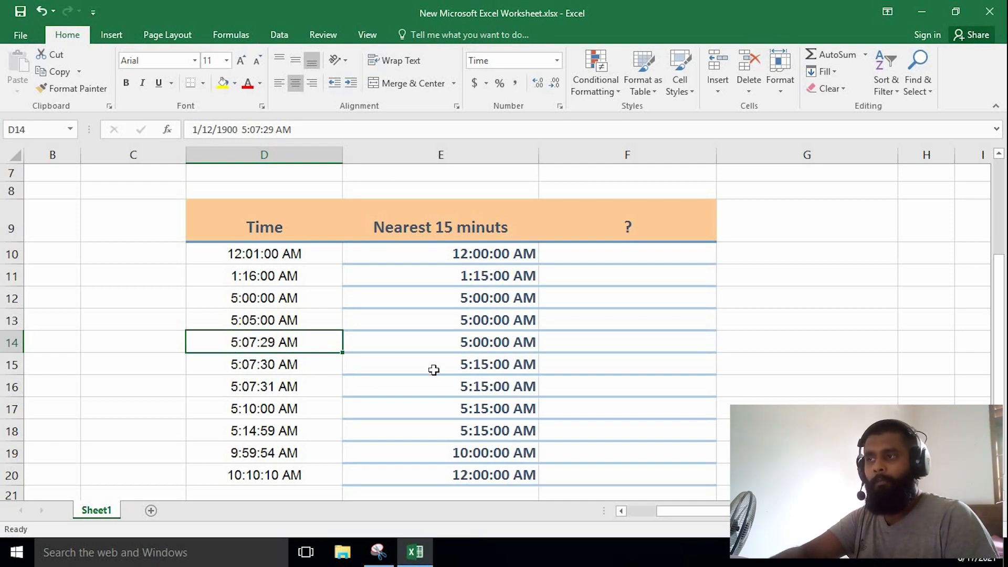
left_click(465, 344)
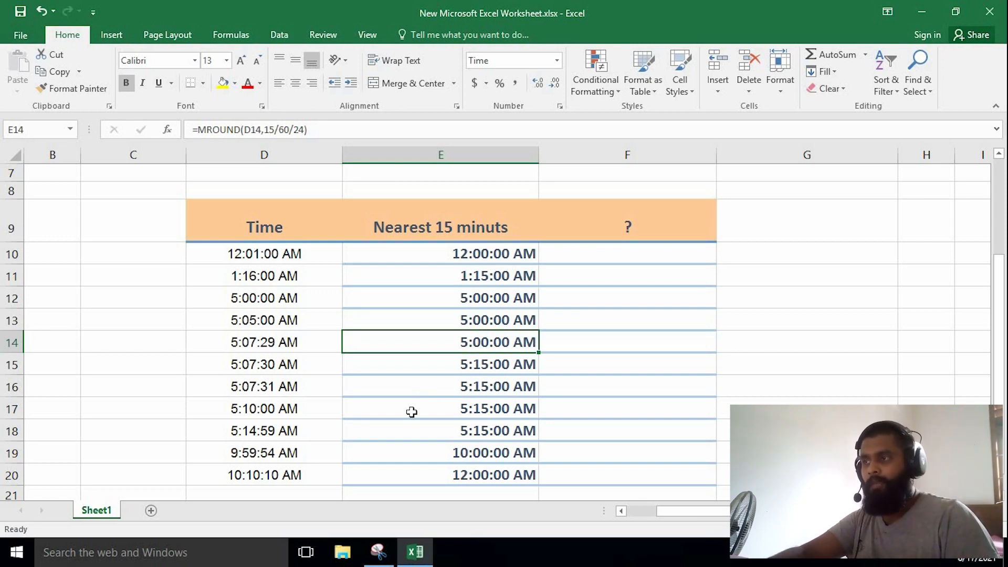
Check the nearest-15-minute results in E17 and E19 against the times in D17 and D19.
left_click(283, 411)
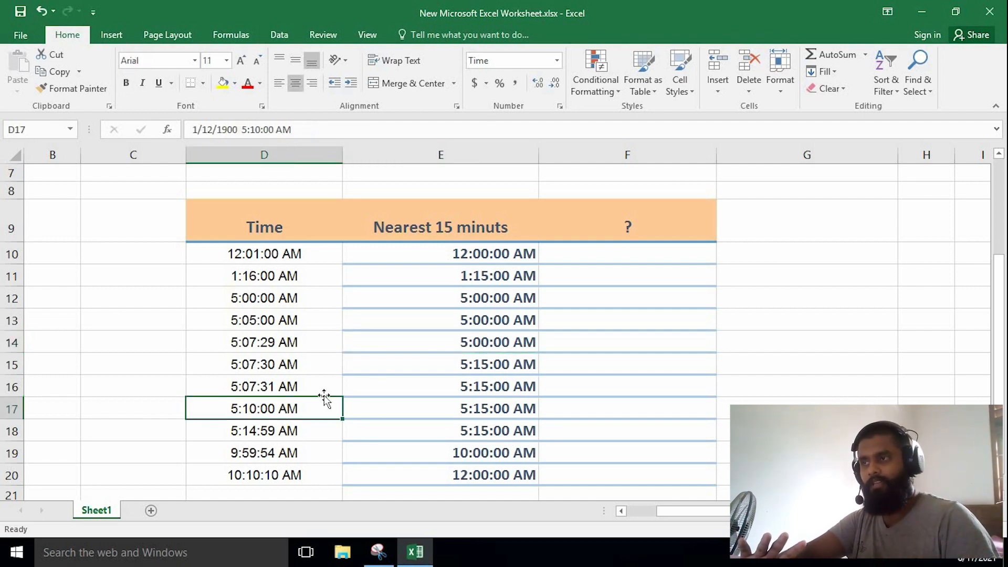
left_click(450, 415)
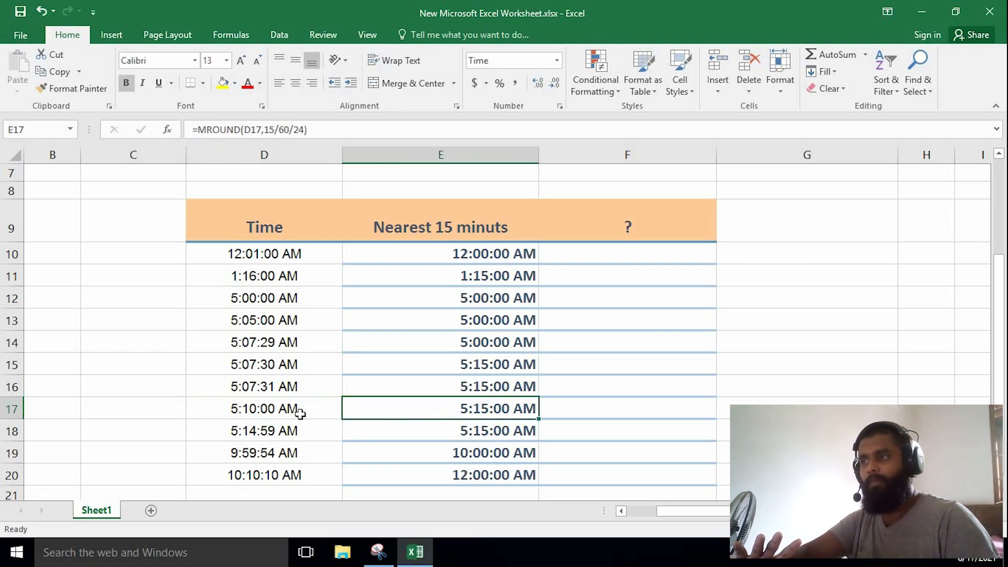
left_click(288, 409)
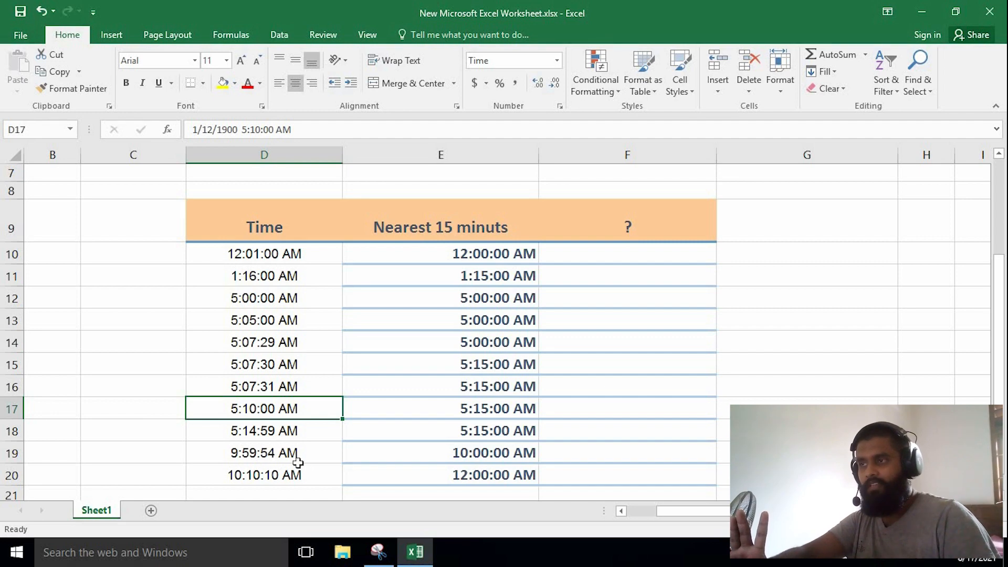
left_click(278, 456)
left_click(443, 454)
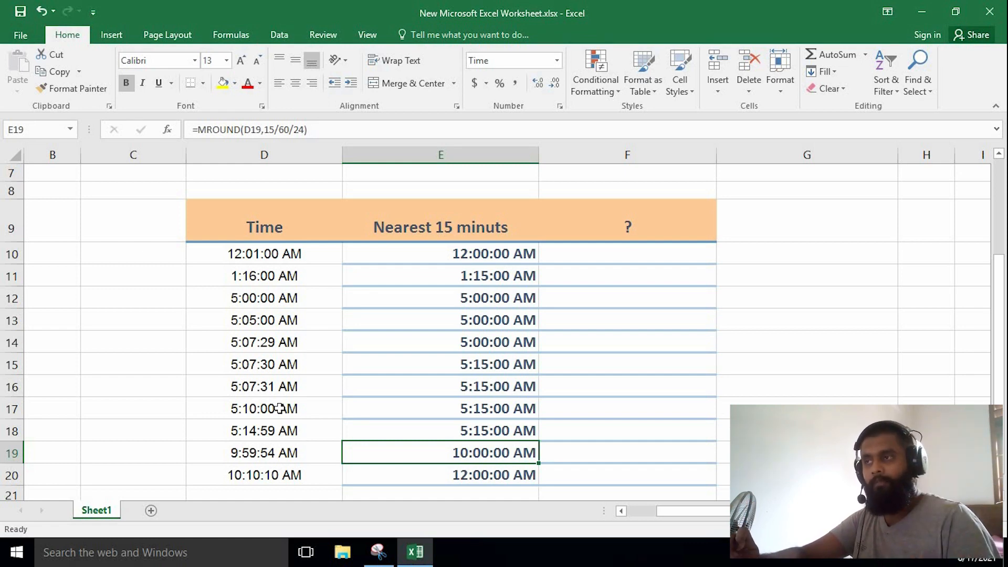
Begin the formula -MROUND(( in F10 with D10 inside the inner parentheses as the number to round.
left_click(265, 256)
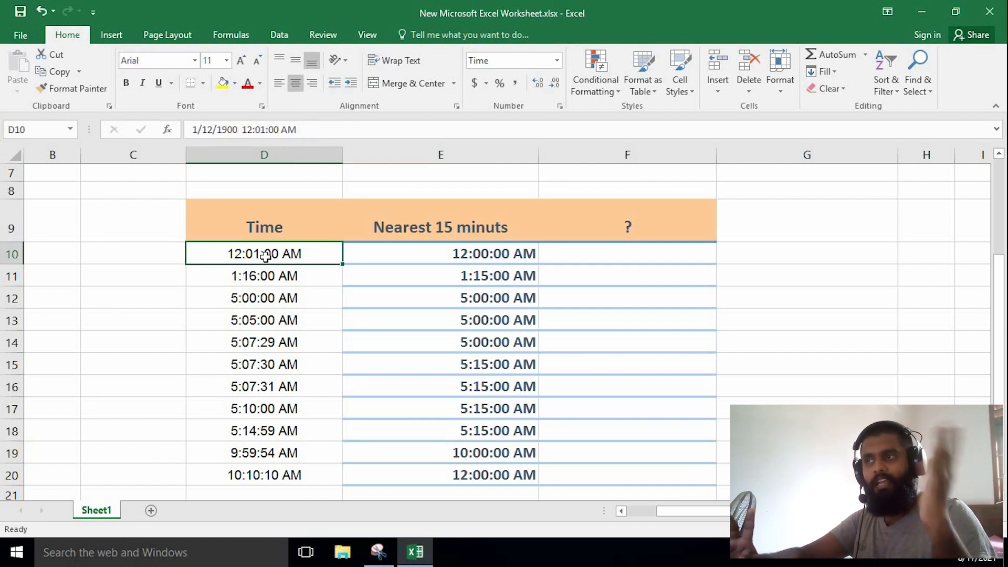
double_click(571, 253)
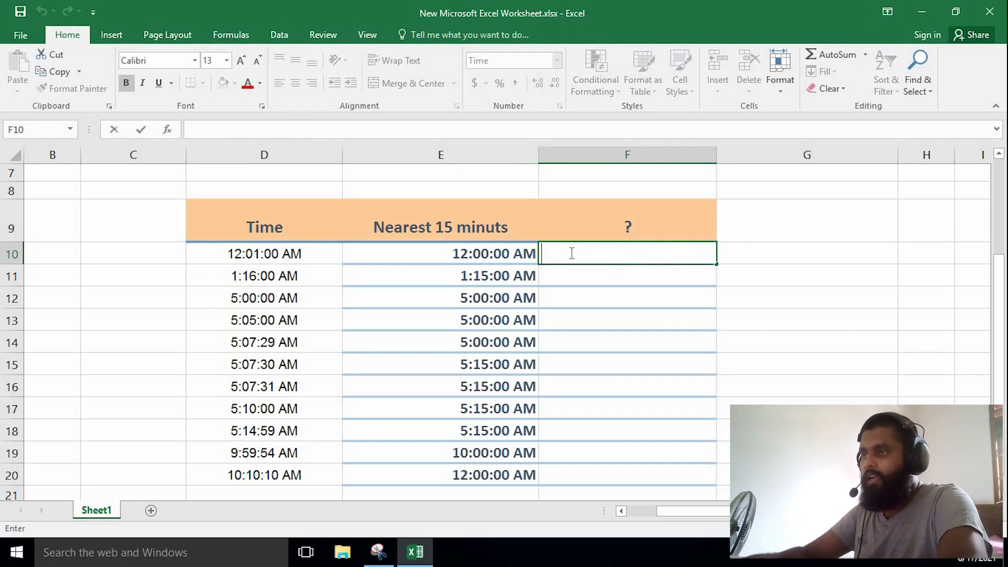
type("-mrou")
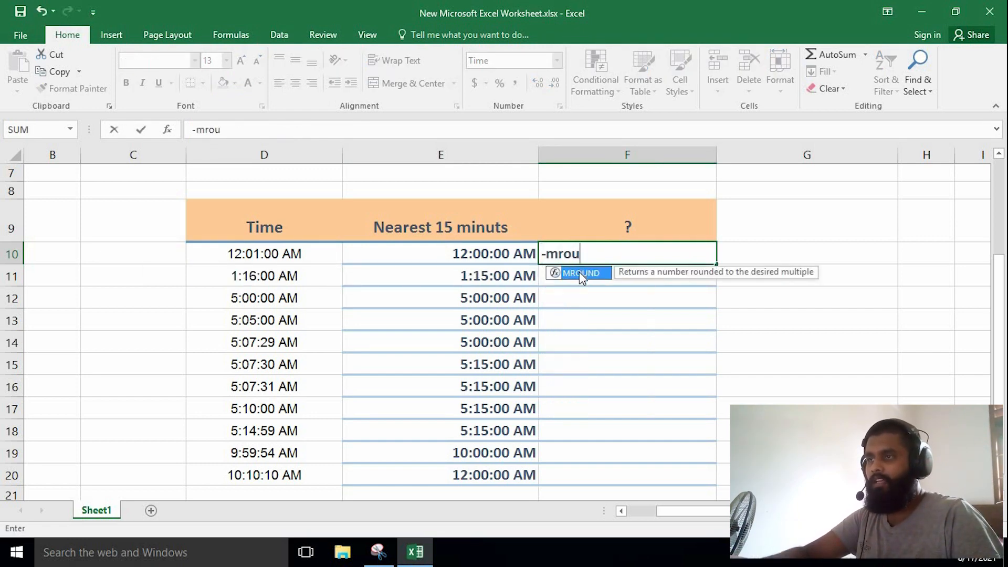
double_click(578, 272)
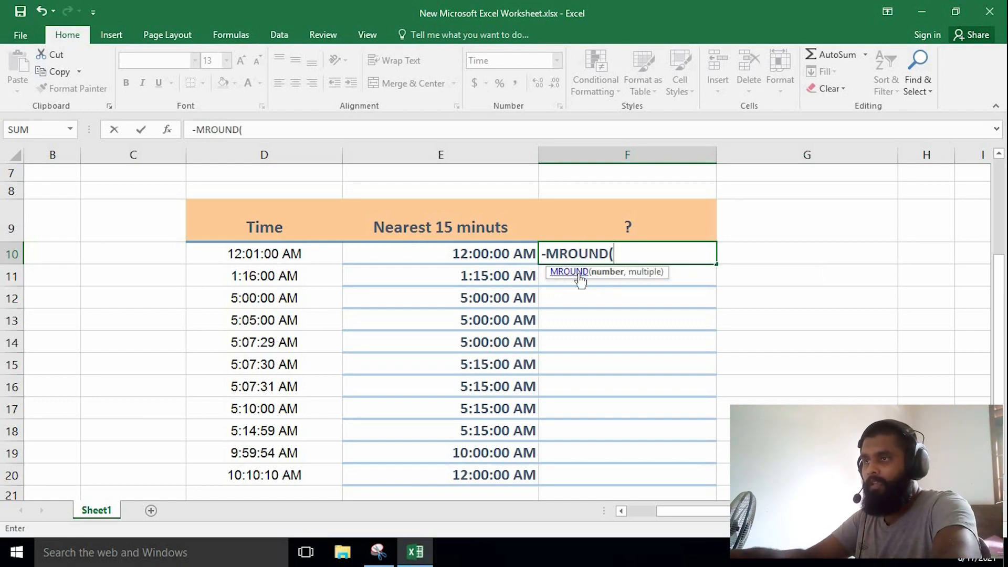
type("()")
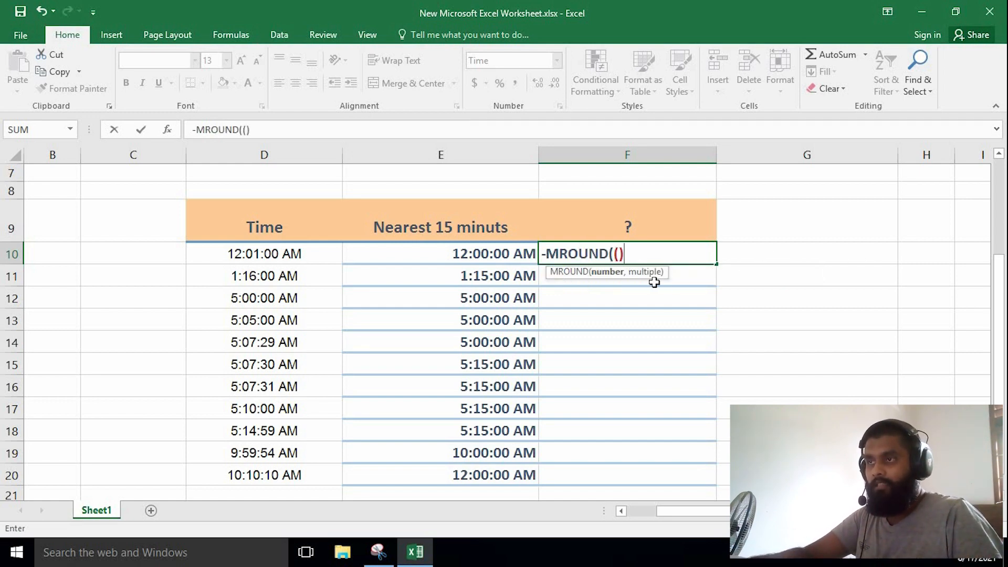
key("F2")
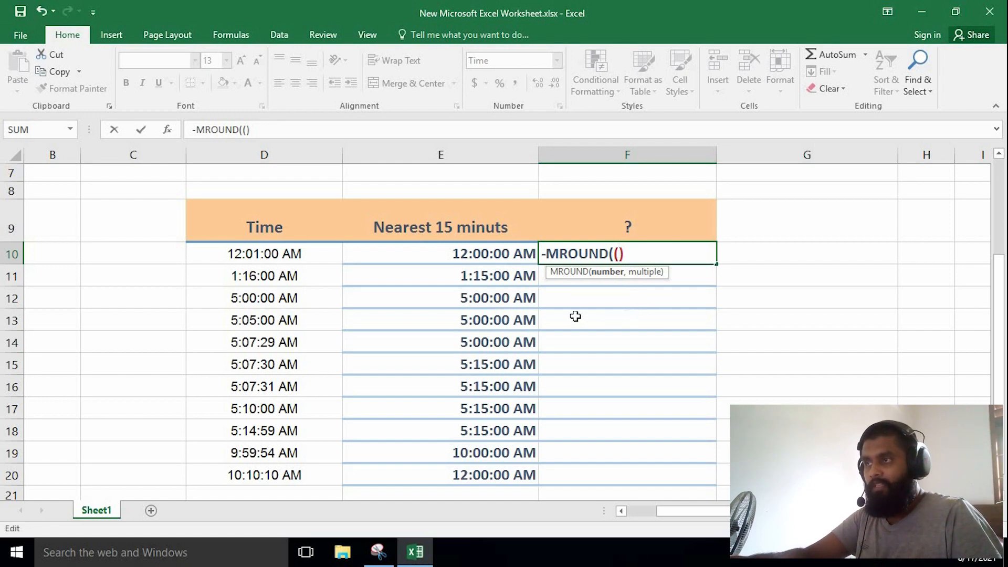
left_click(303, 255)
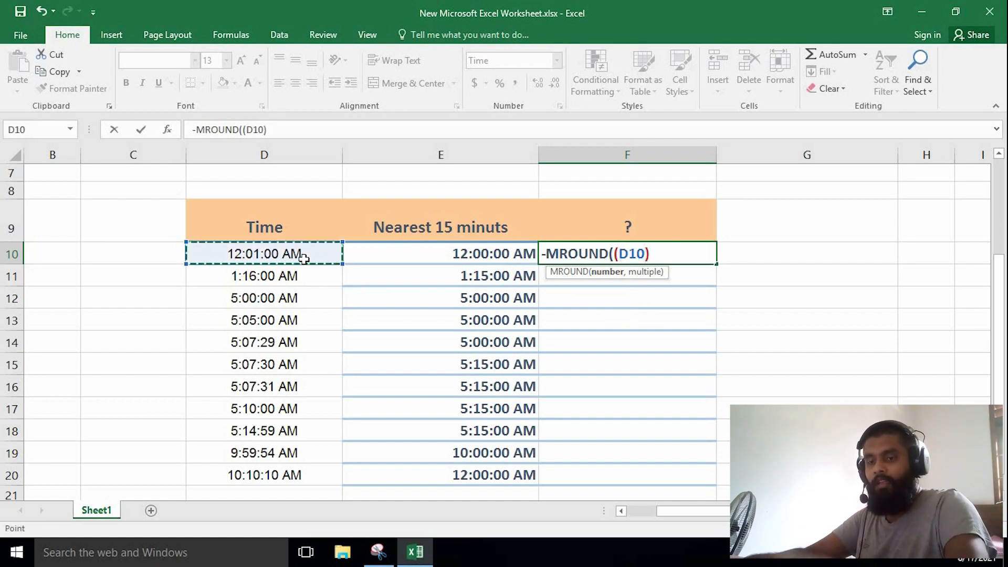
Subtract the quoted time "00:07:30" from D10 inside the inner parentheses of the F10 formula.
type("-")
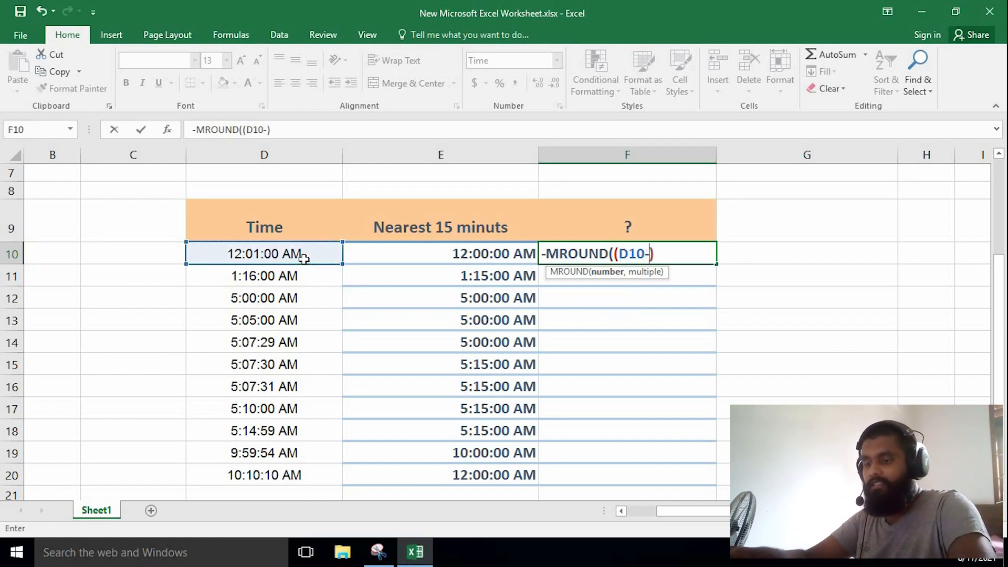
type("\"\"")
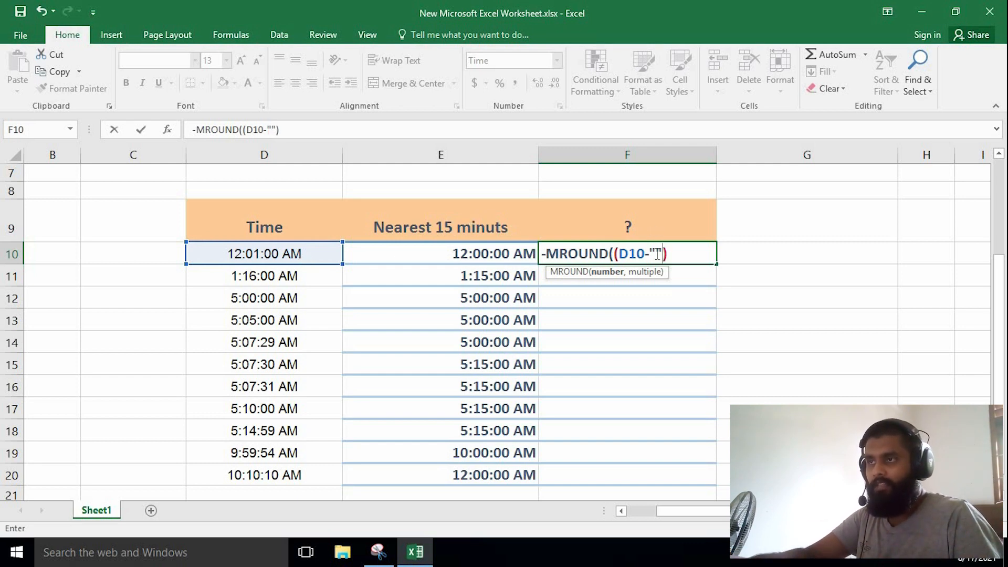
key("F2")
key("Left")
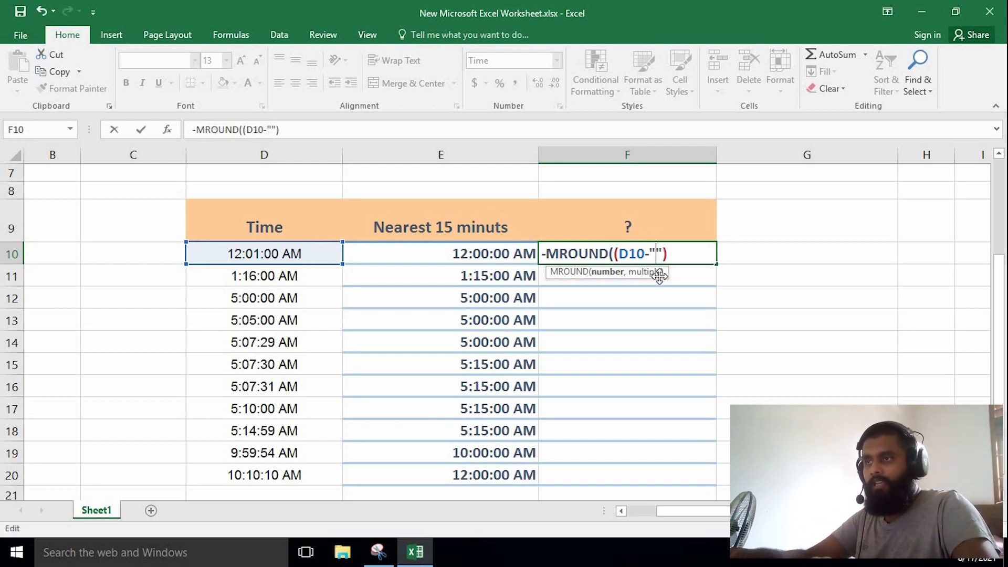
type("00:07:30")
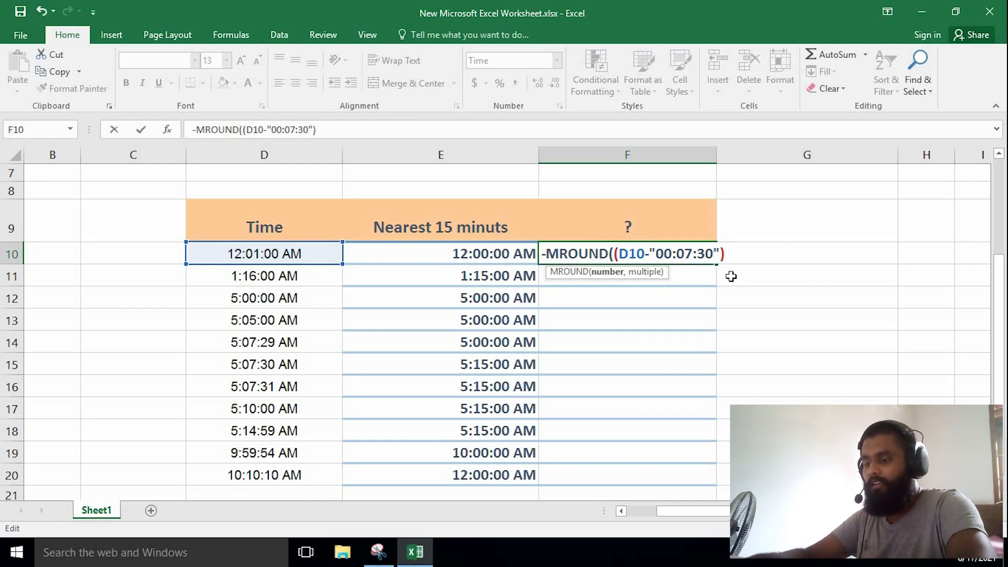
Add 15/60/24 as the multiple of the MROUND formula in F10 and try to enter it.
type(",")
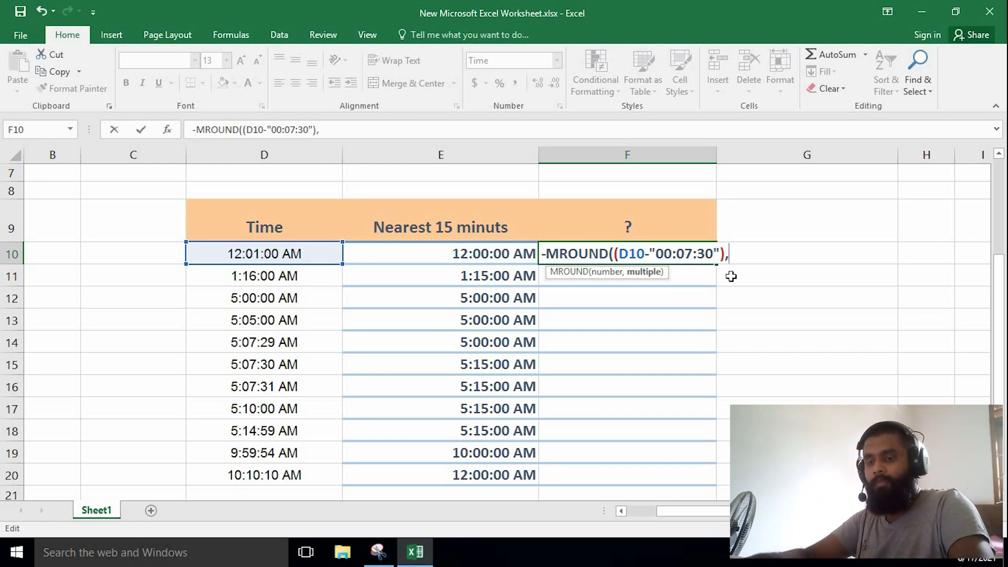
type("15")
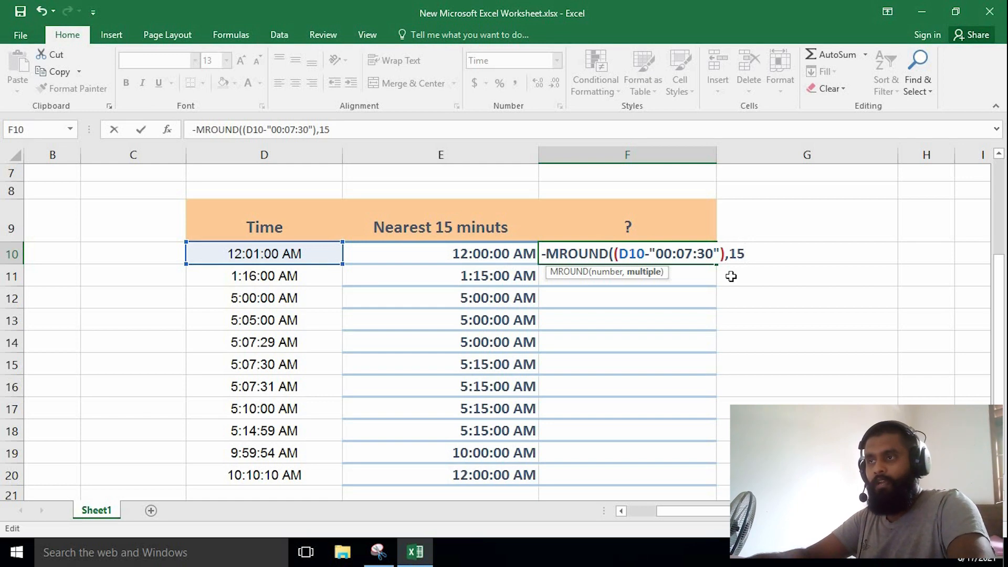
type("/6")
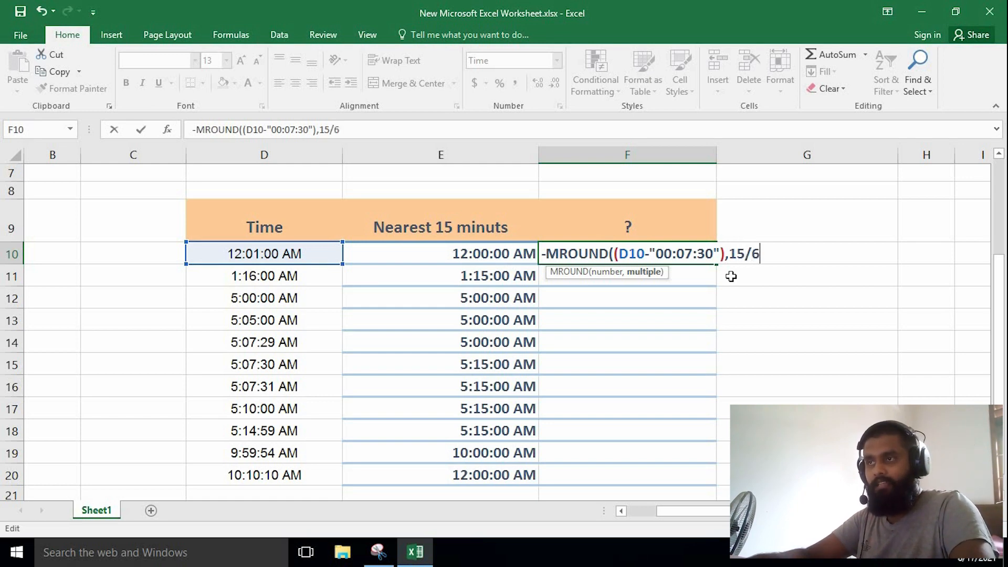
type("0/24")
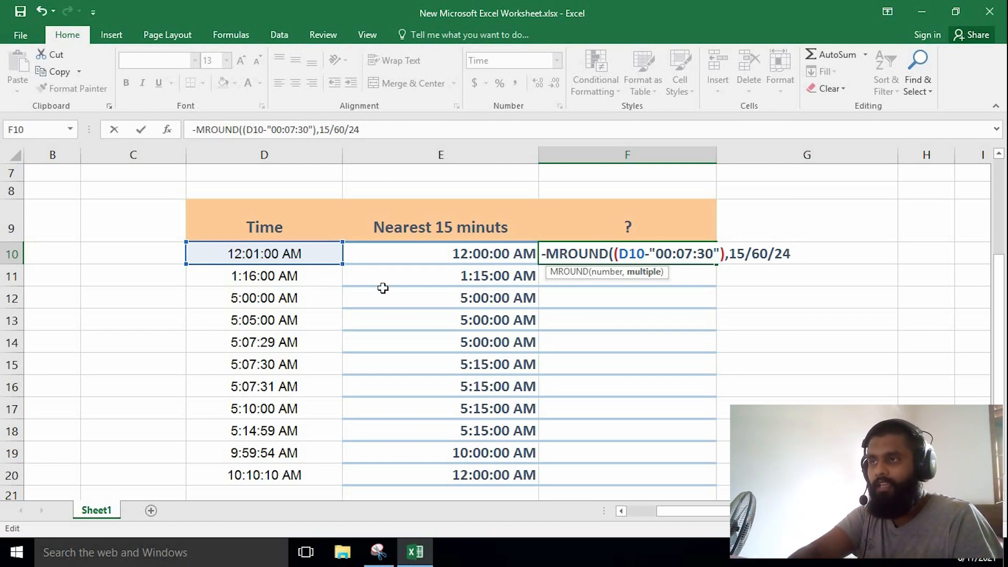
key("Return")
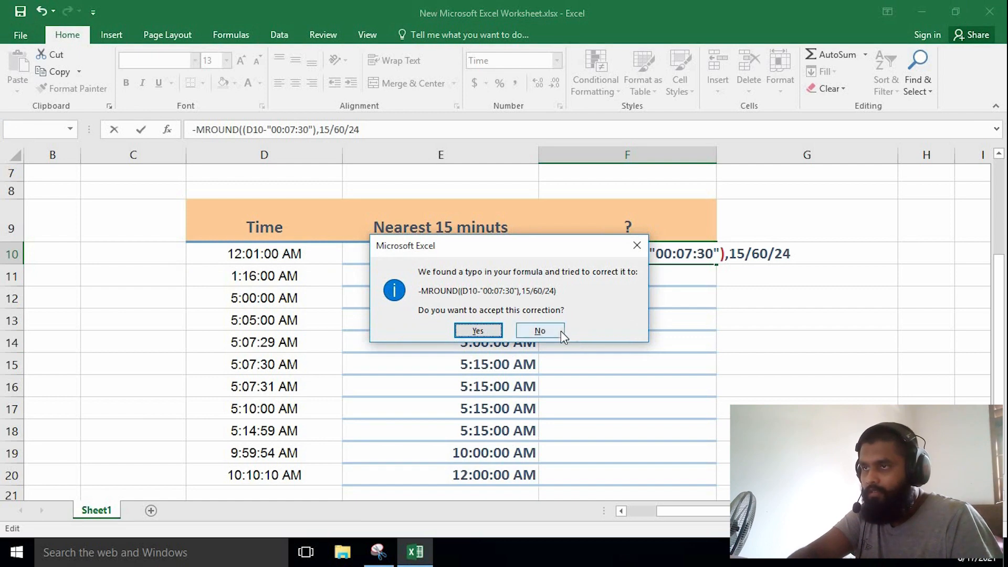
Decline the suggested correction, add the missing closing parenthesis after 15/60/24, and enter the F10 formula.
left_click(561, 331)
left_click(635, 259)
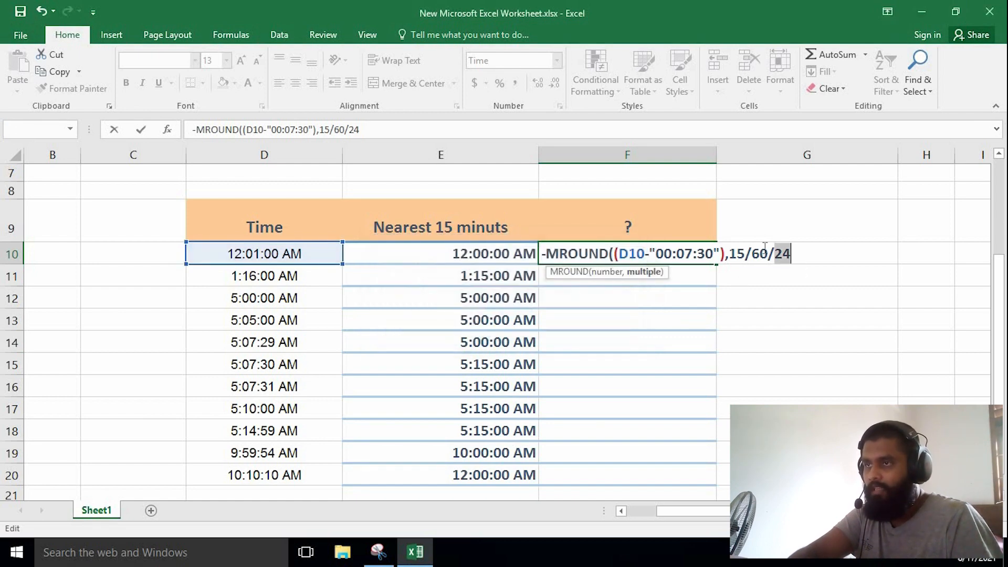
left_click(793, 254)
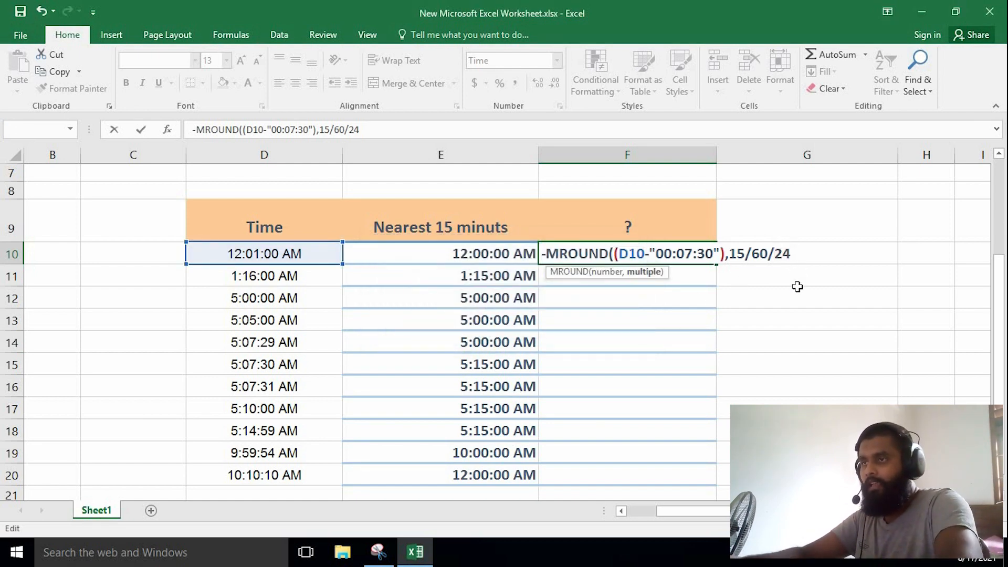
type("0")
key("BackSpace")
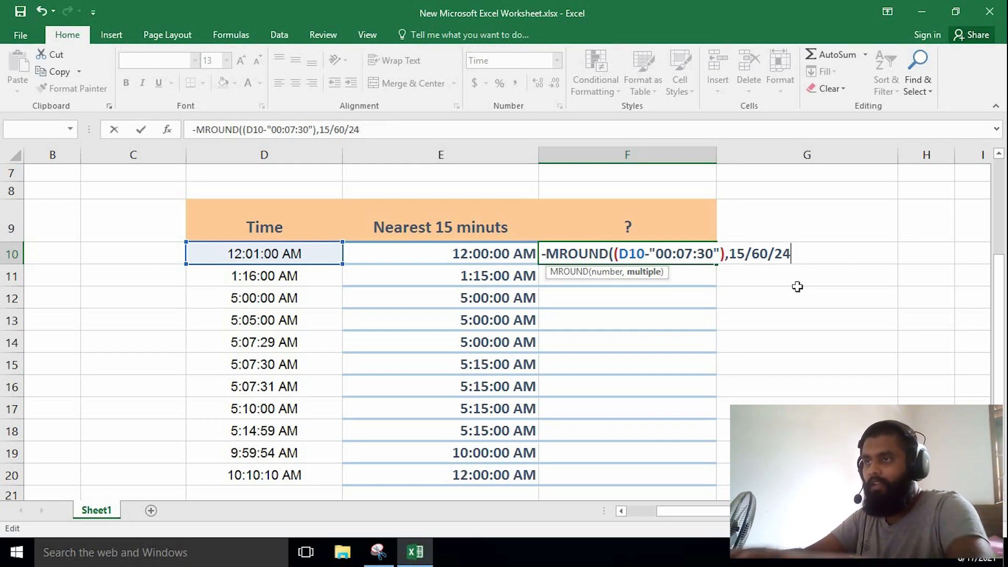
type(")")
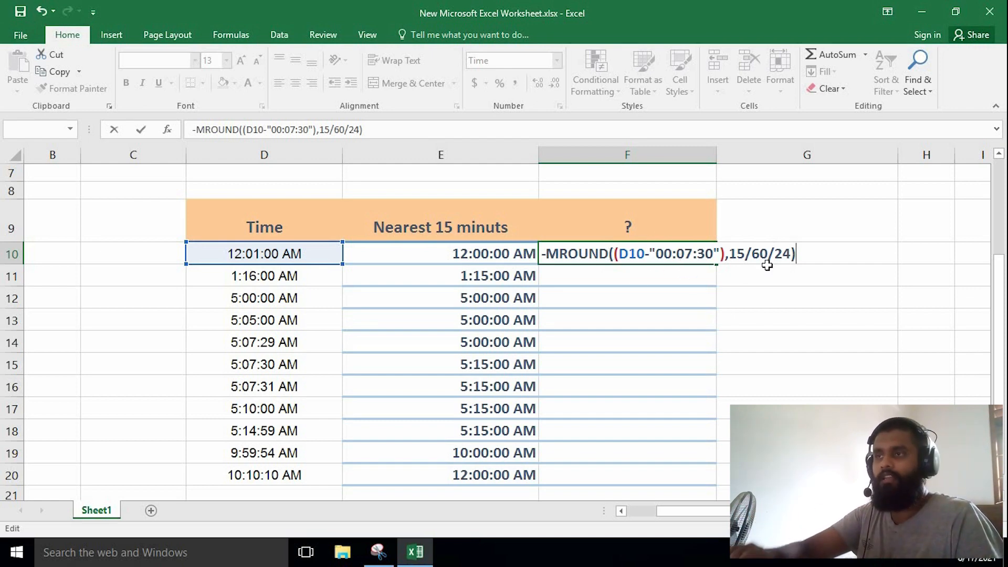
key("Return")
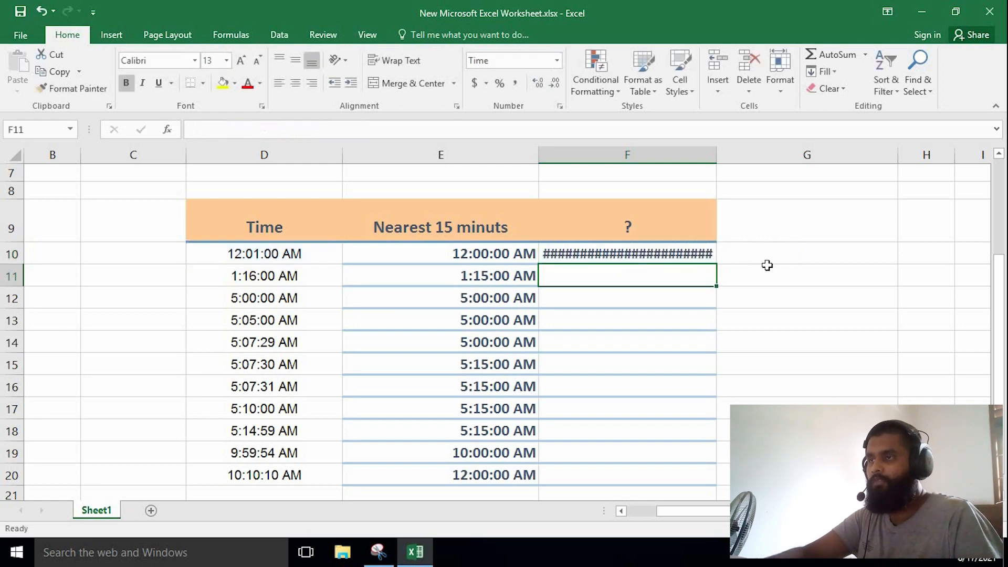
Widen column F slightly and remove the minus sign before MROUND in the F10 formula.
left_click_drag(715, 154, 752, 155)
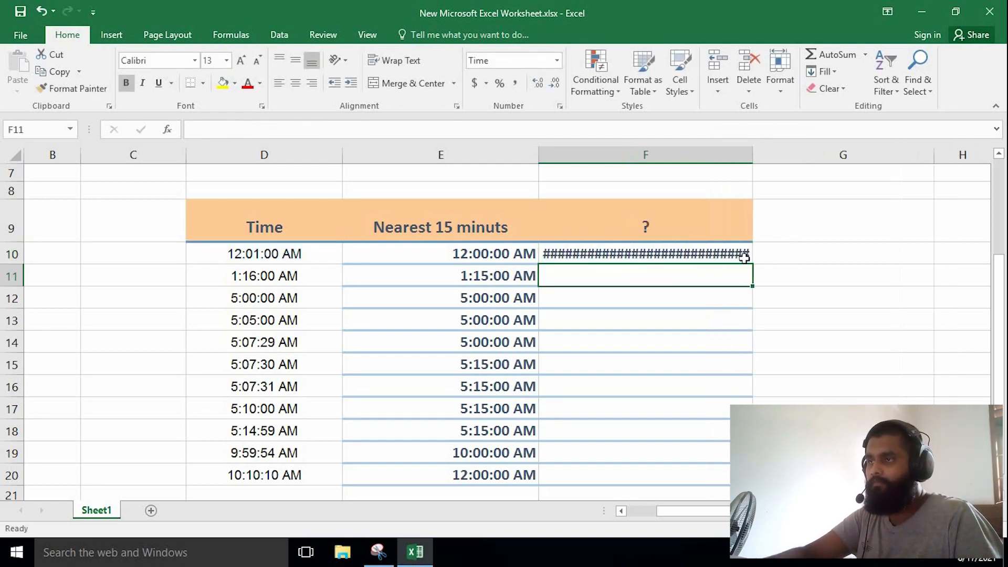
left_click(671, 254)
double_click(670, 254)
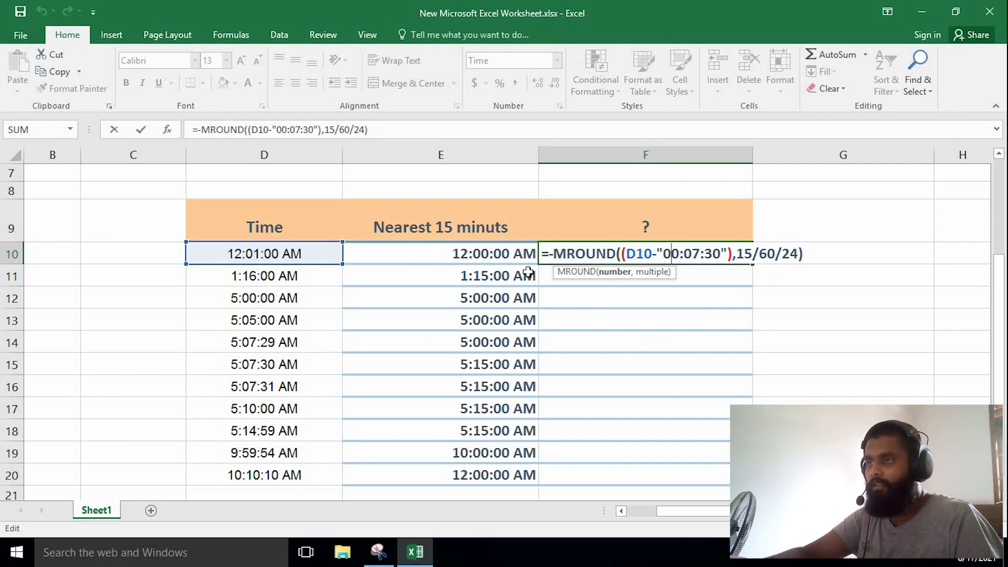
left_click(554, 255)
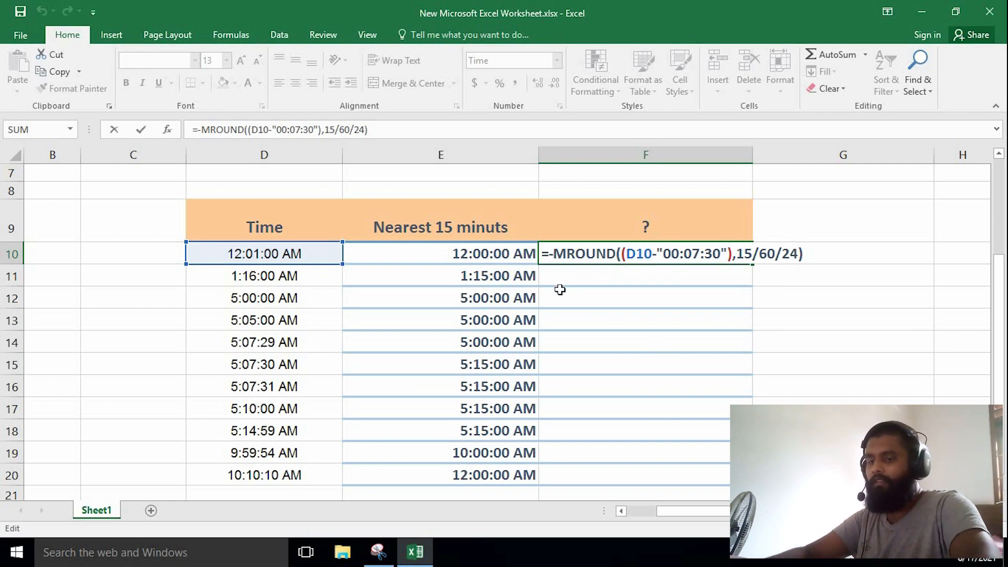
key("BackSpace")
key("Return")
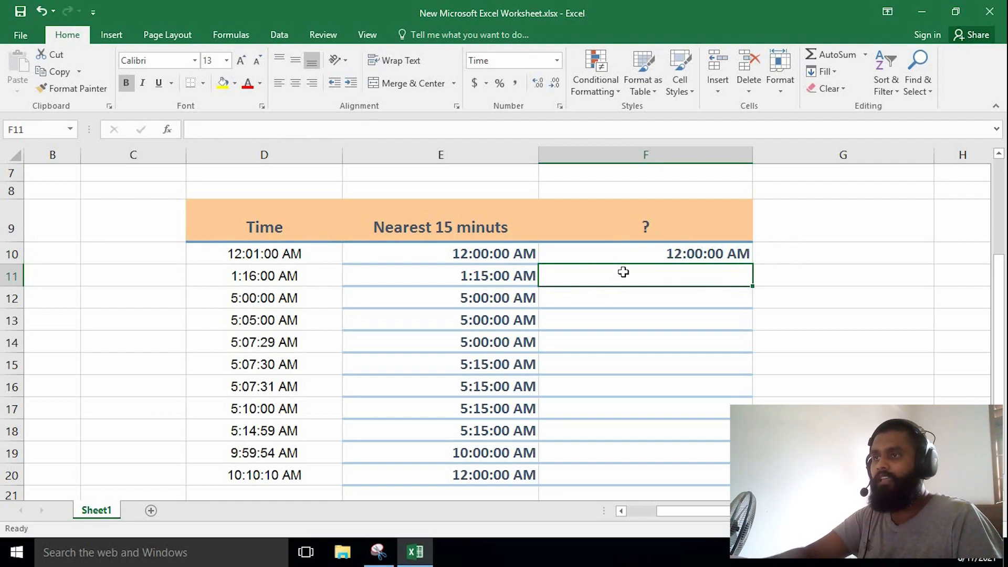
left_click(638, 254)
double_click(639, 254)
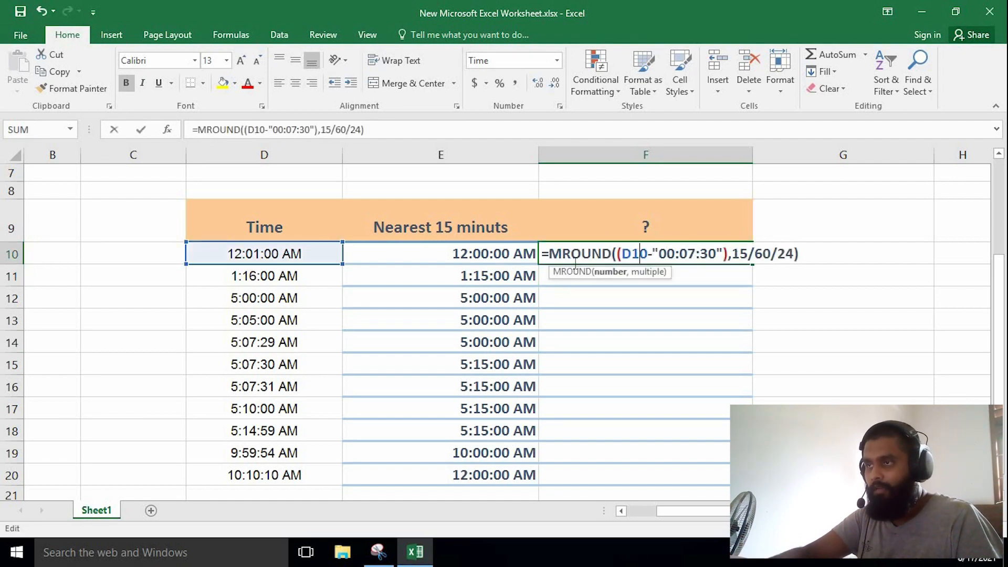
left_click(549, 256)
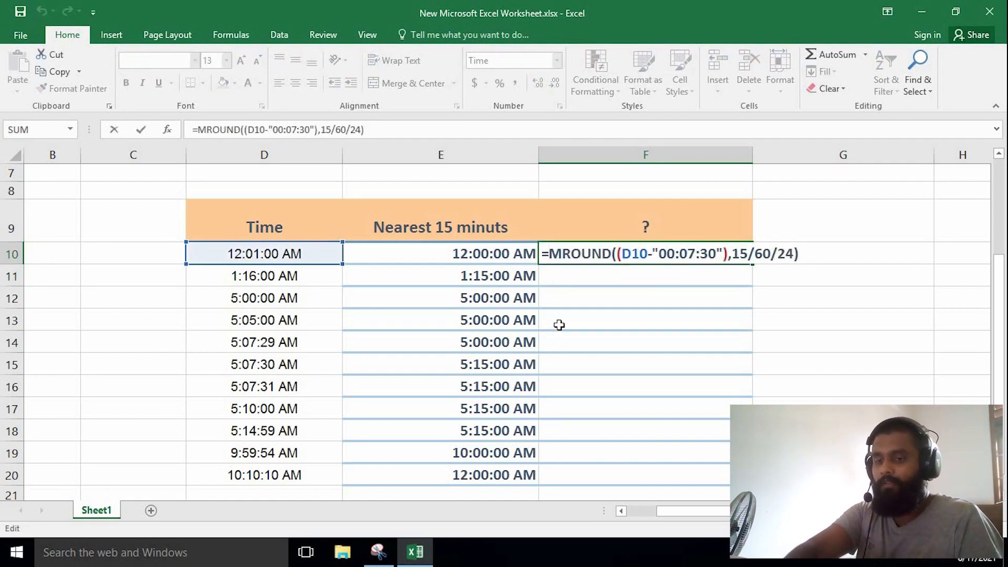
type("-")
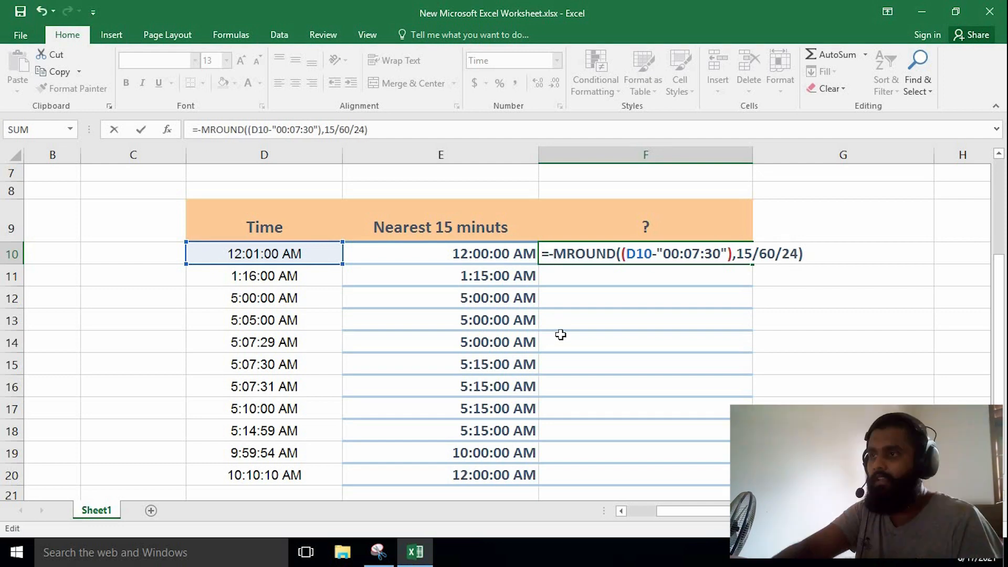
key("BackSpace")
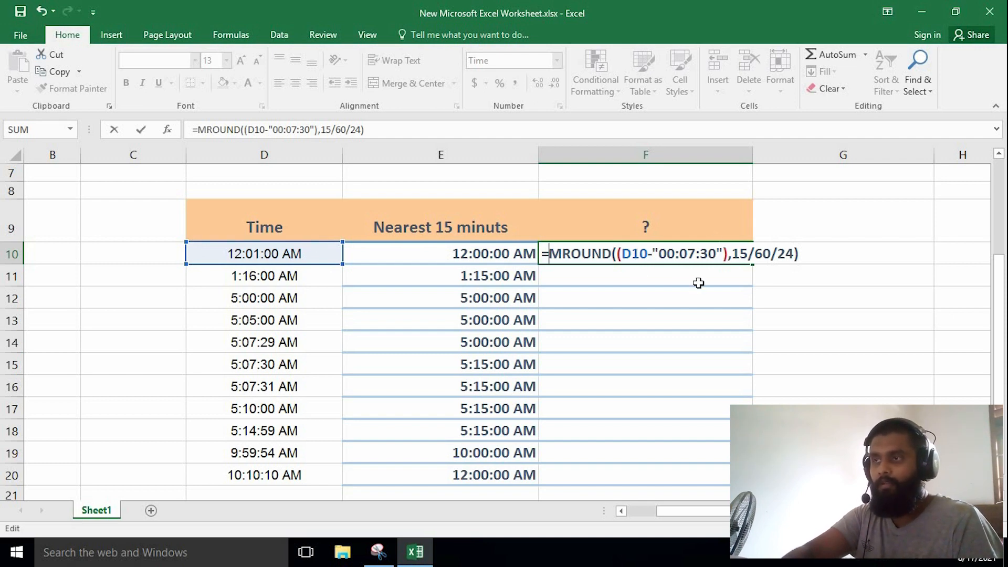
key("Return")
Fill the F10 formula down column F through F20.
left_click(689, 257)
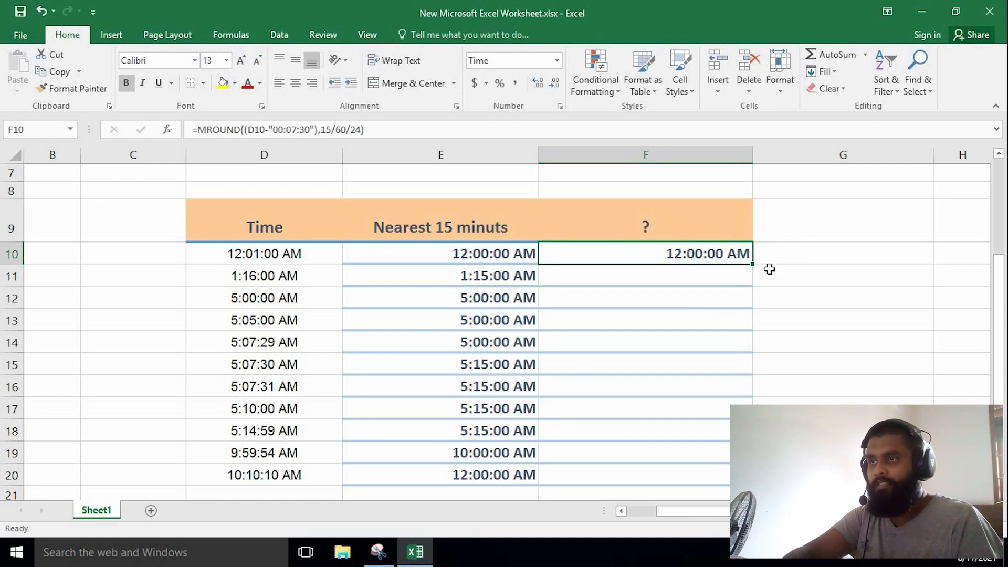
left_click_drag(754, 264, 754, 480)
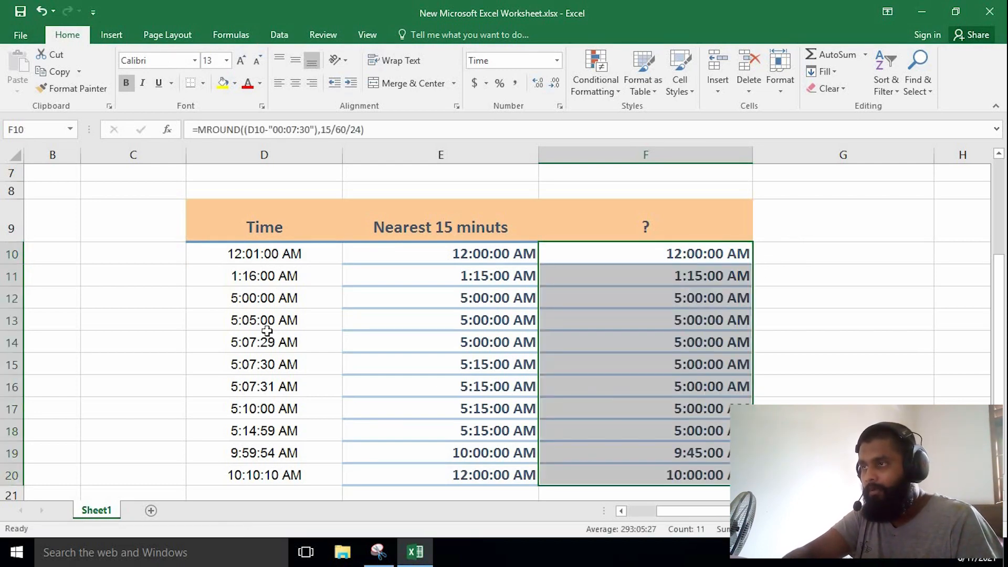
Compare the column D times in rows 12 to 18 with their column F results, and examine the formula in F11.
left_click(268, 299)
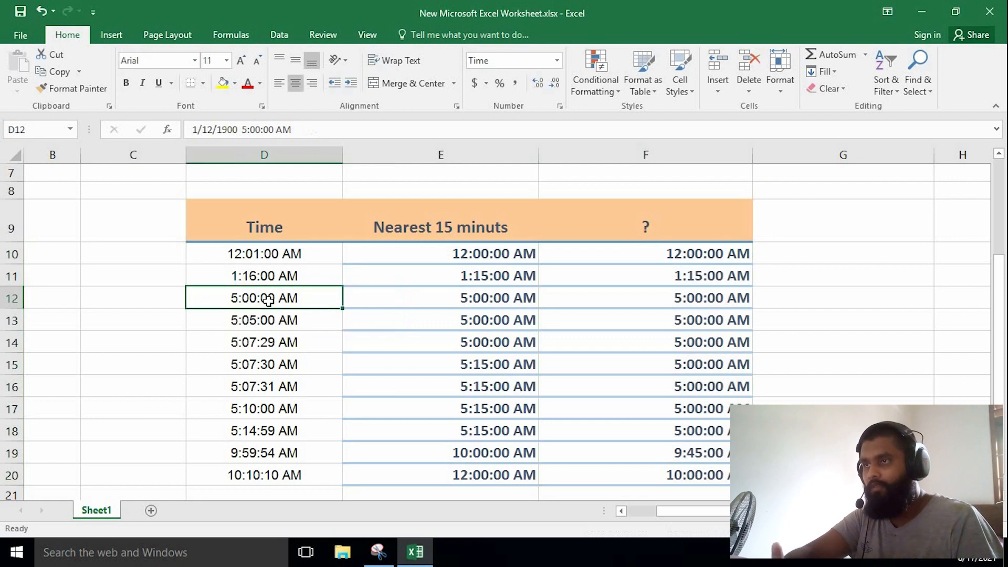
left_click(701, 299)
left_click(306, 322)
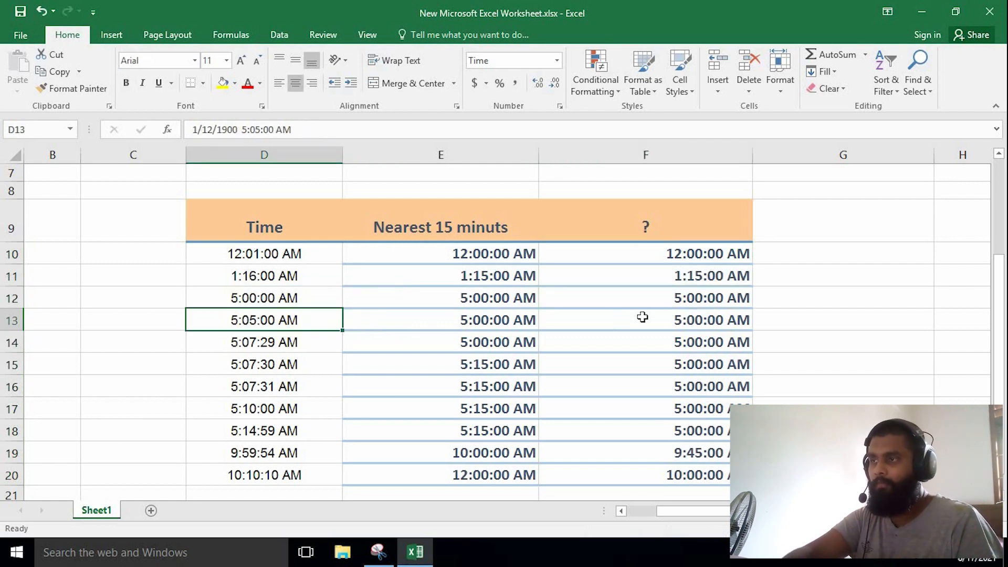
left_click(672, 316)
left_click(311, 345)
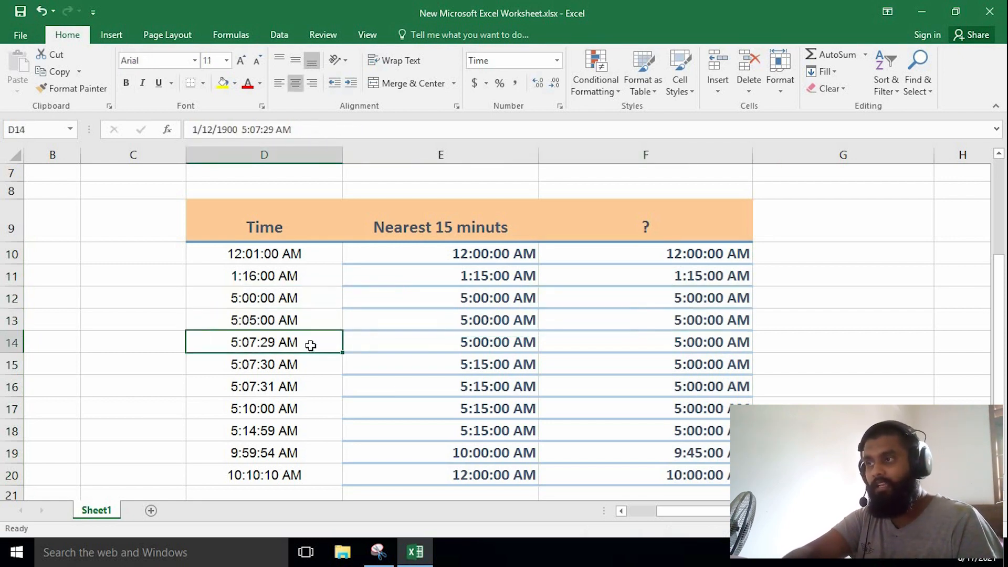
left_click(625, 348)
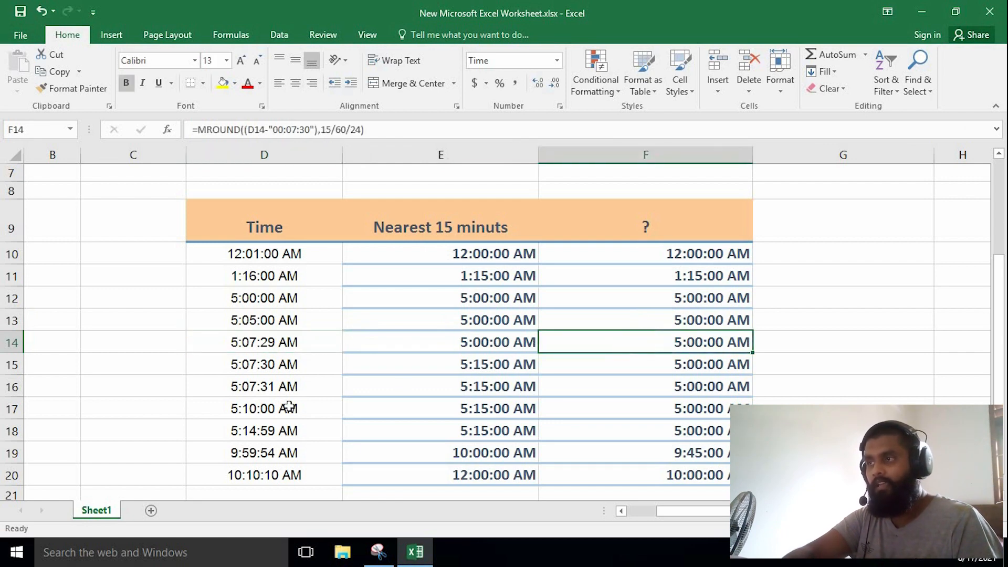
left_click(278, 366)
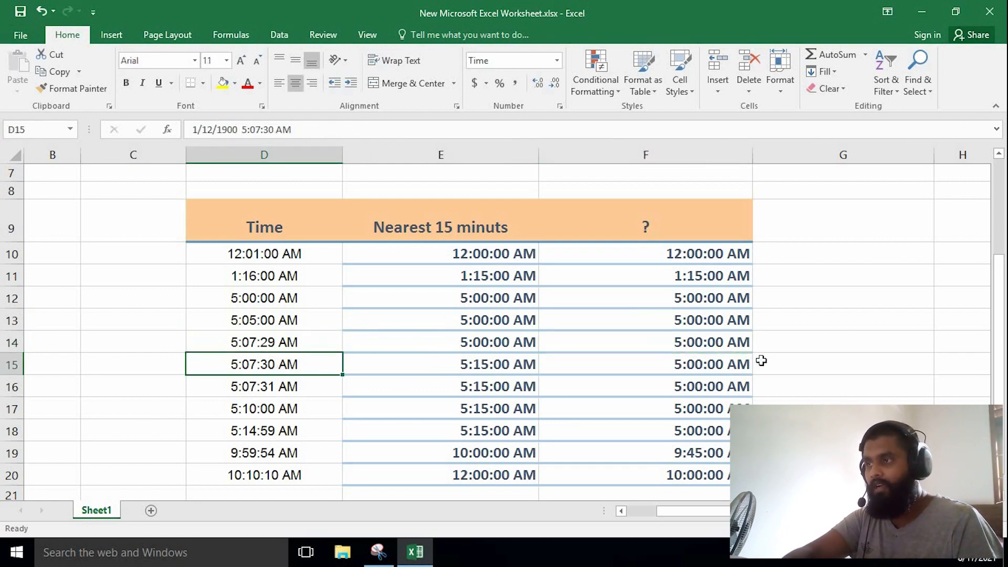
left_click(290, 431)
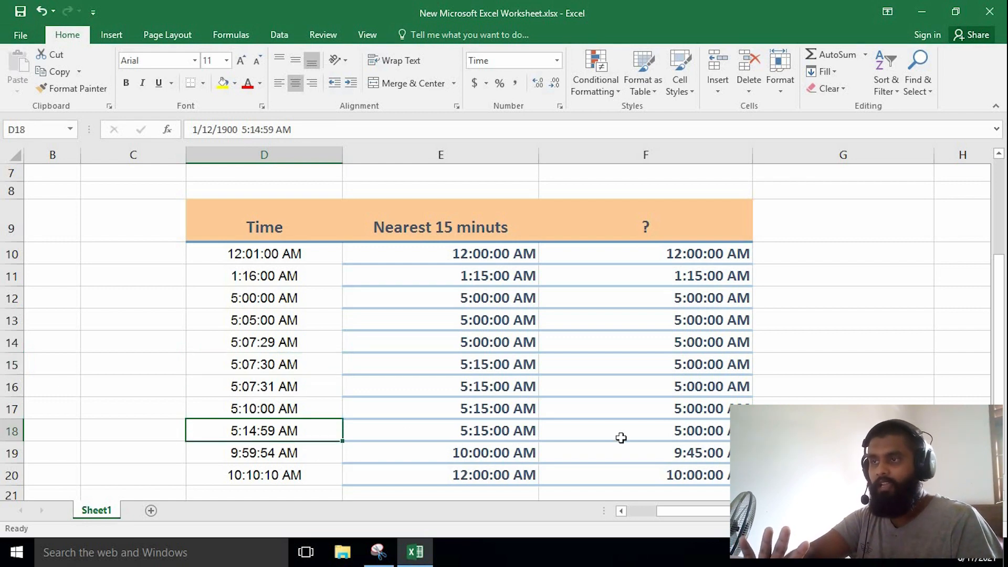
left_click(639, 436)
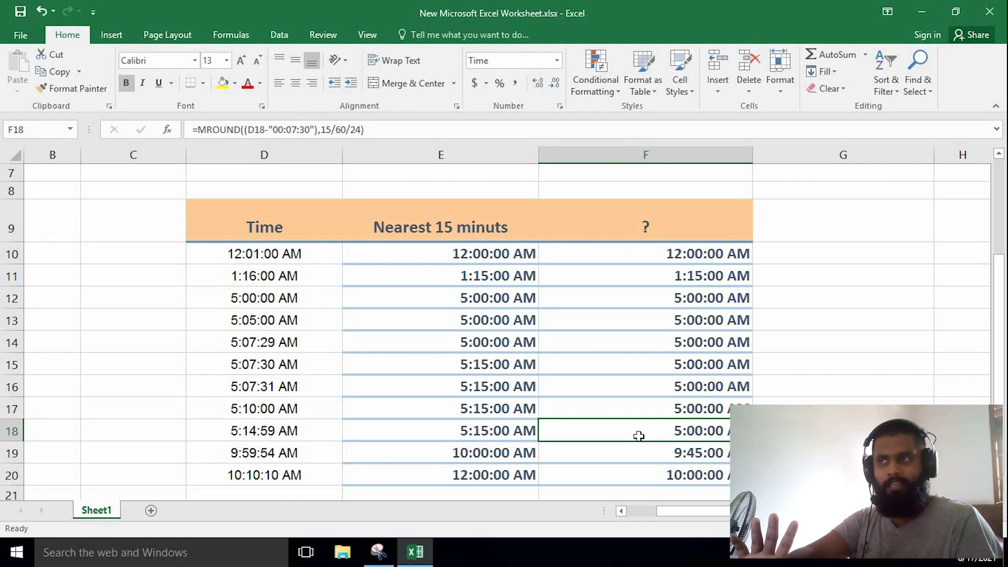
double_click(716, 275)
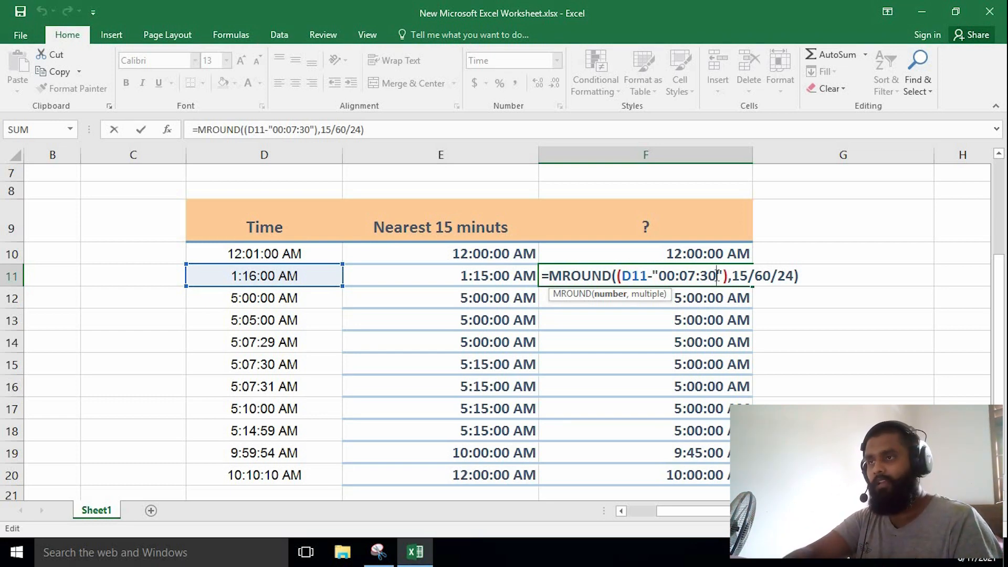
left_click(810, 313)
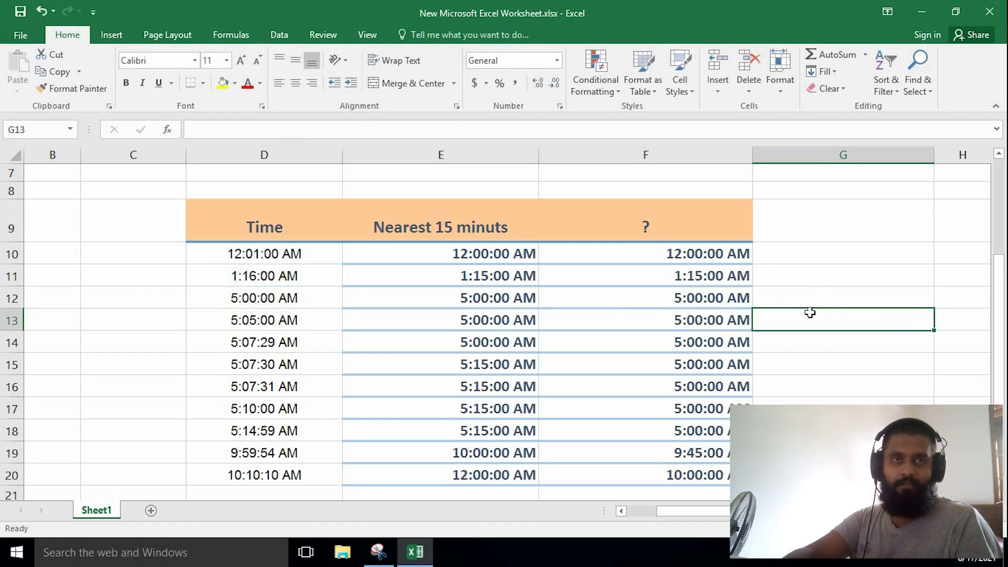